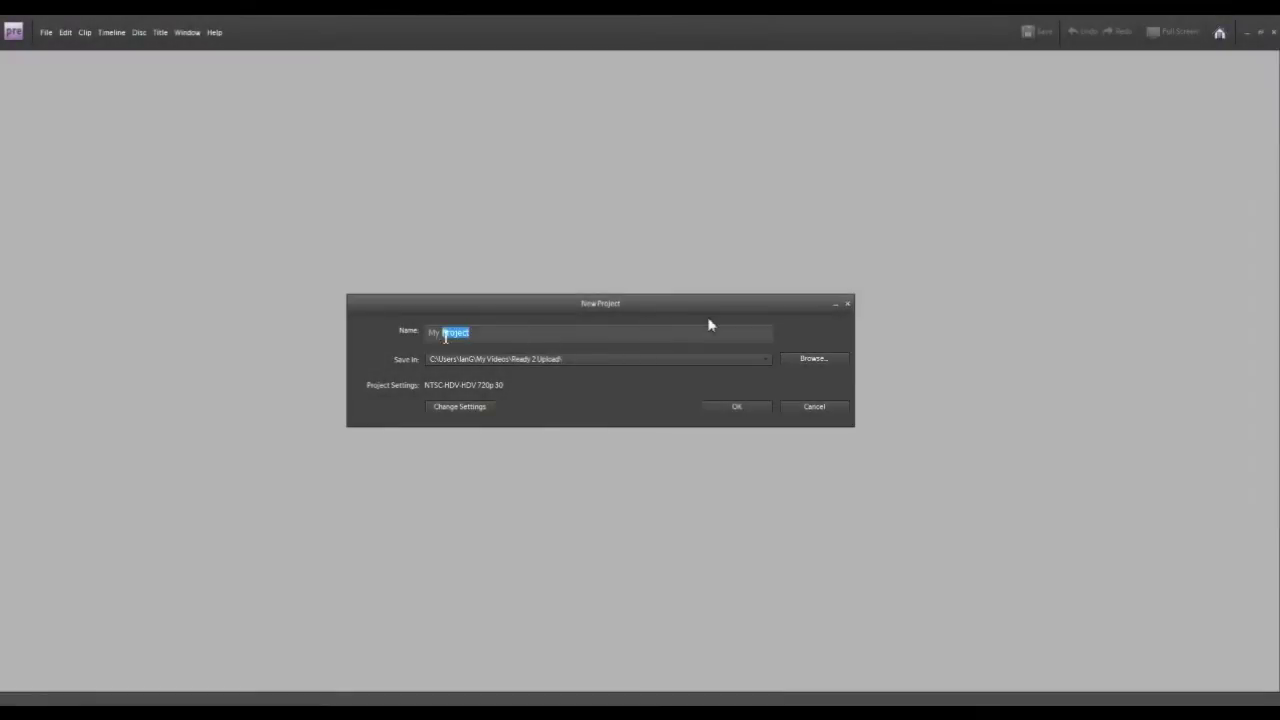
# Select the default project name and bring up the Setup presets, currently HDV 720p 30.
pyautogui.tripleClick(446, 337)
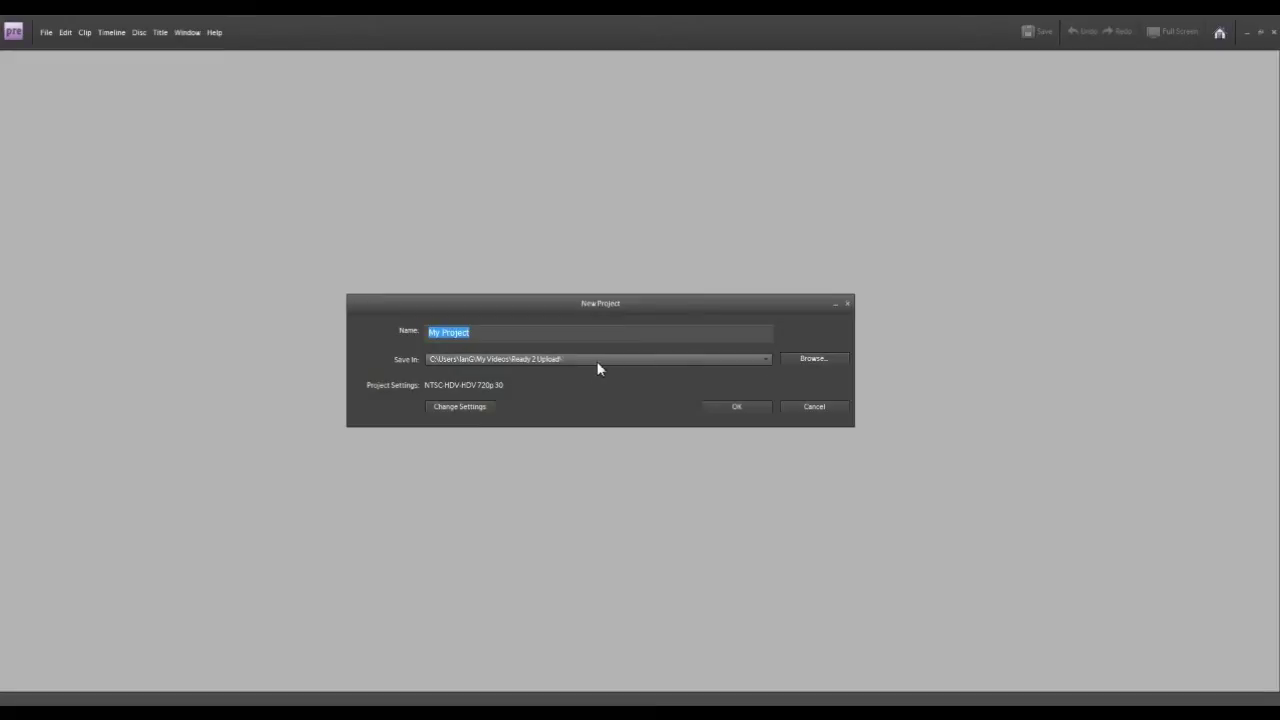
pyautogui.click(462, 406)
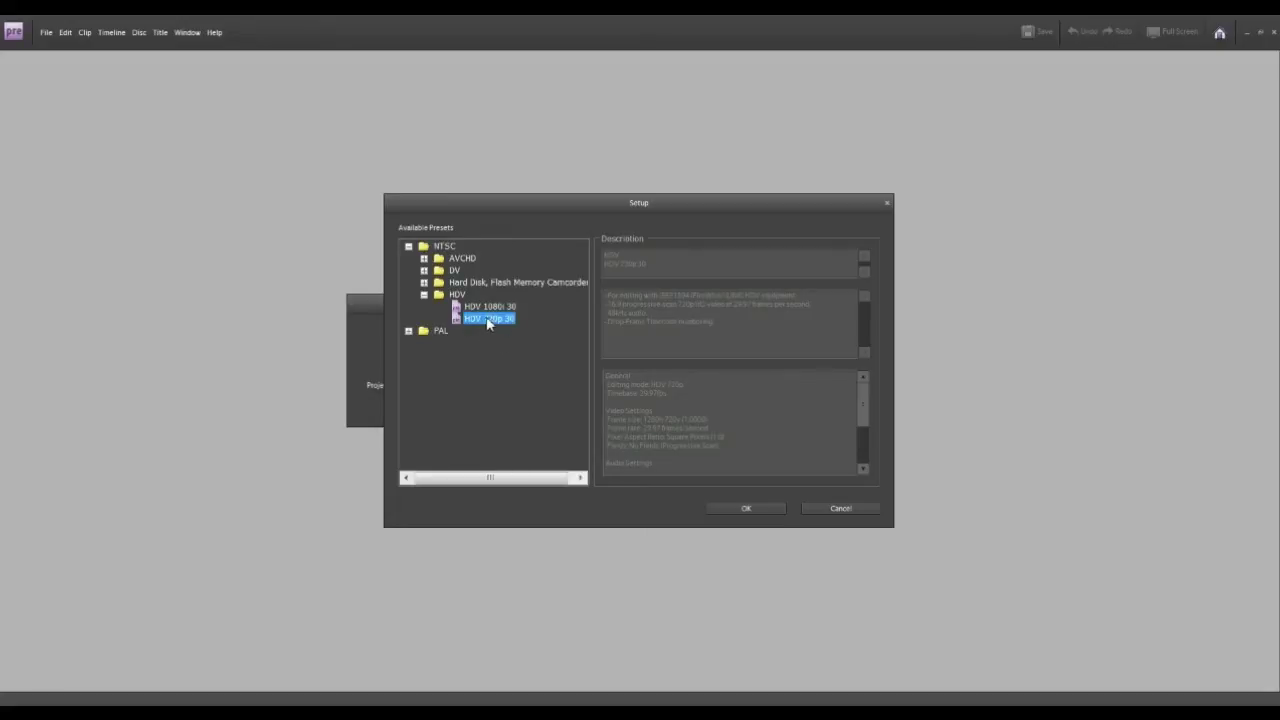
# Browse the AVCHD, DV and hard disk camcorder preset folders.
pyautogui.click(424, 259)
pyautogui.click(424, 259)
pyautogui.click(424, 271)
pyautogui.click(424, 271)
pyautogui.click(424, 282)
pyautogui.click(424, 282)
# Keep HDV 720p 30 and create My Project, overwriting the existing one.
pyautogui.click(757, 509)
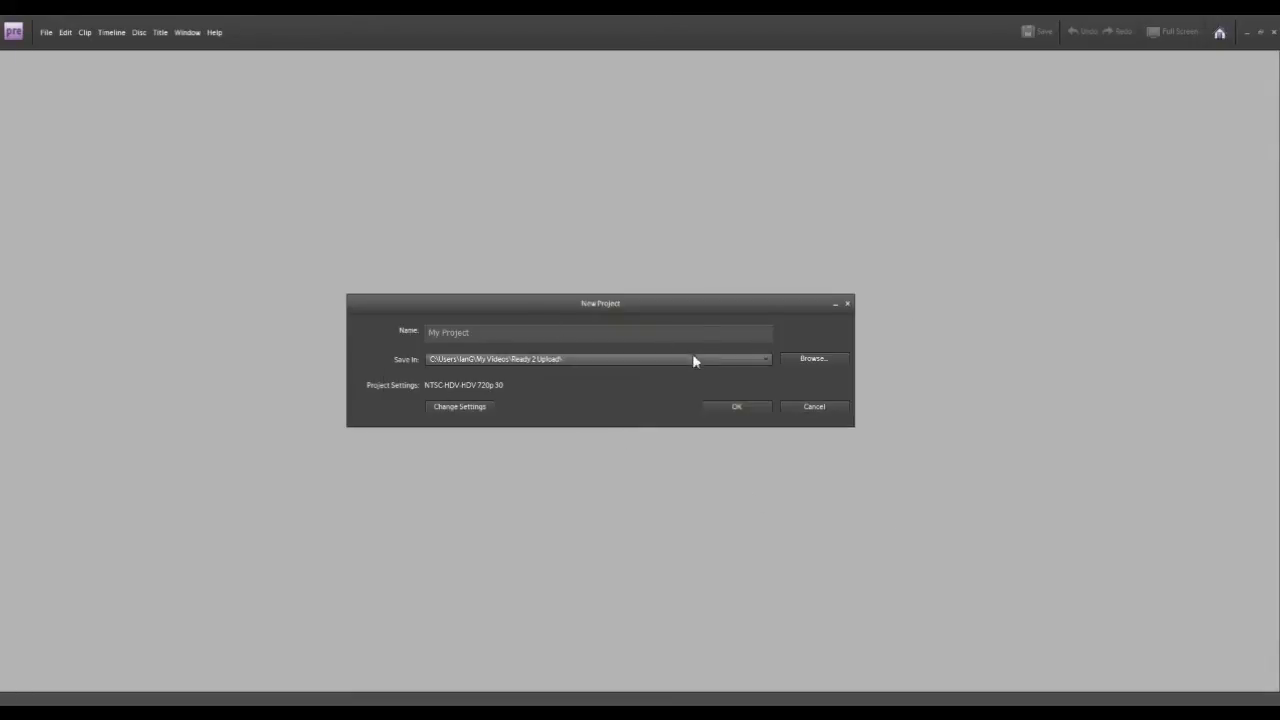
pyautogui.click(734, 407)
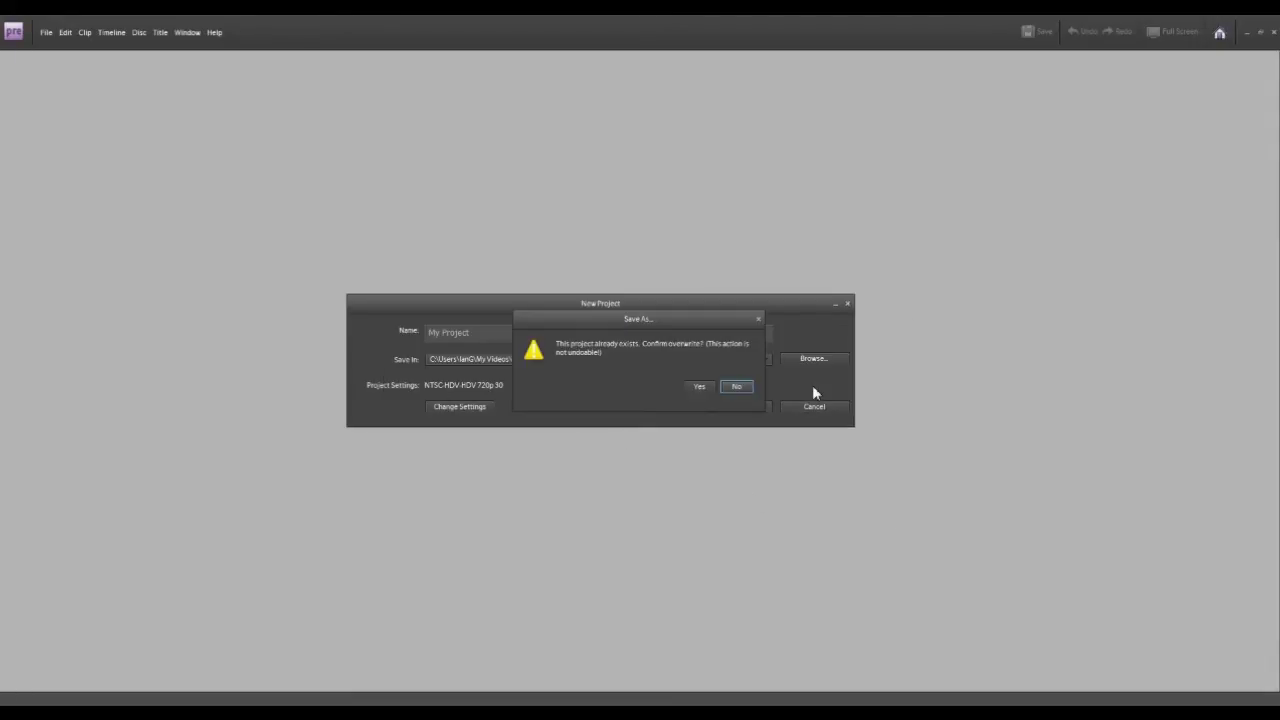
pyautogui.click(694, 388)
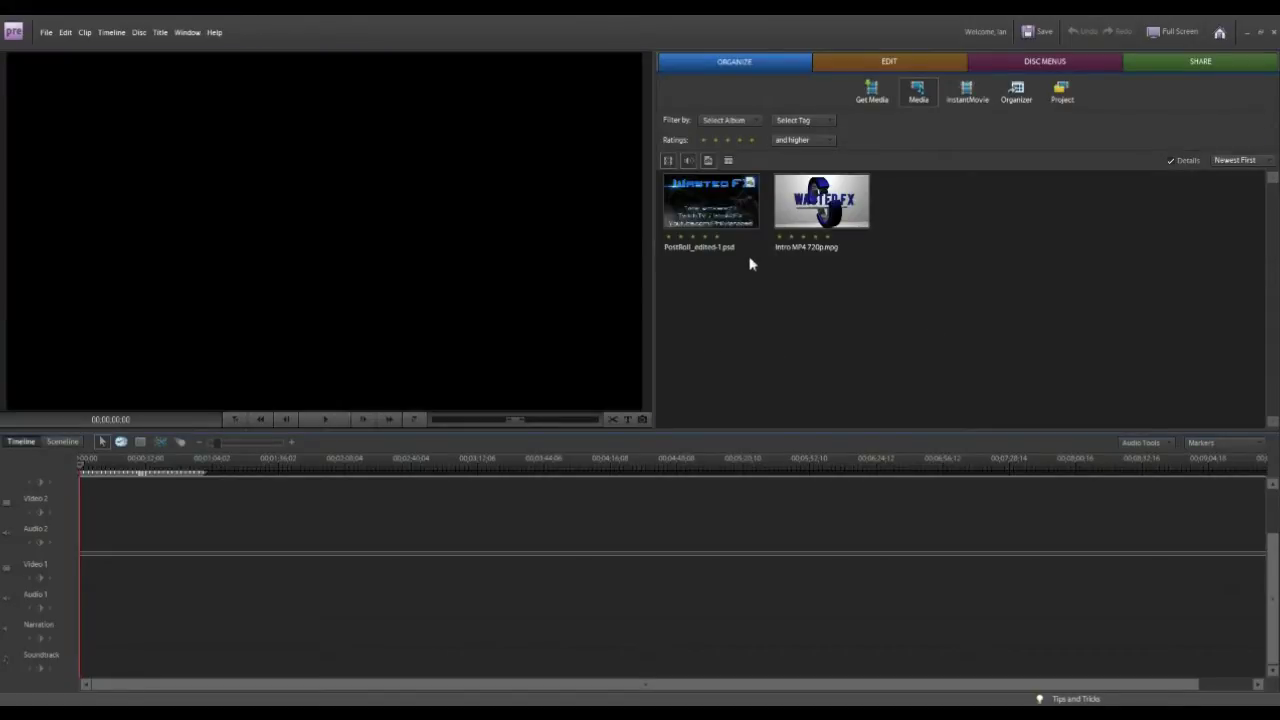
# Place Intro MP4 720p.mpg then PostRoll_edited-1.psd on Video 1 and scrub through them.
pyautogui.moveTo(840, 205); pyautogui.dragTo(78, 565)
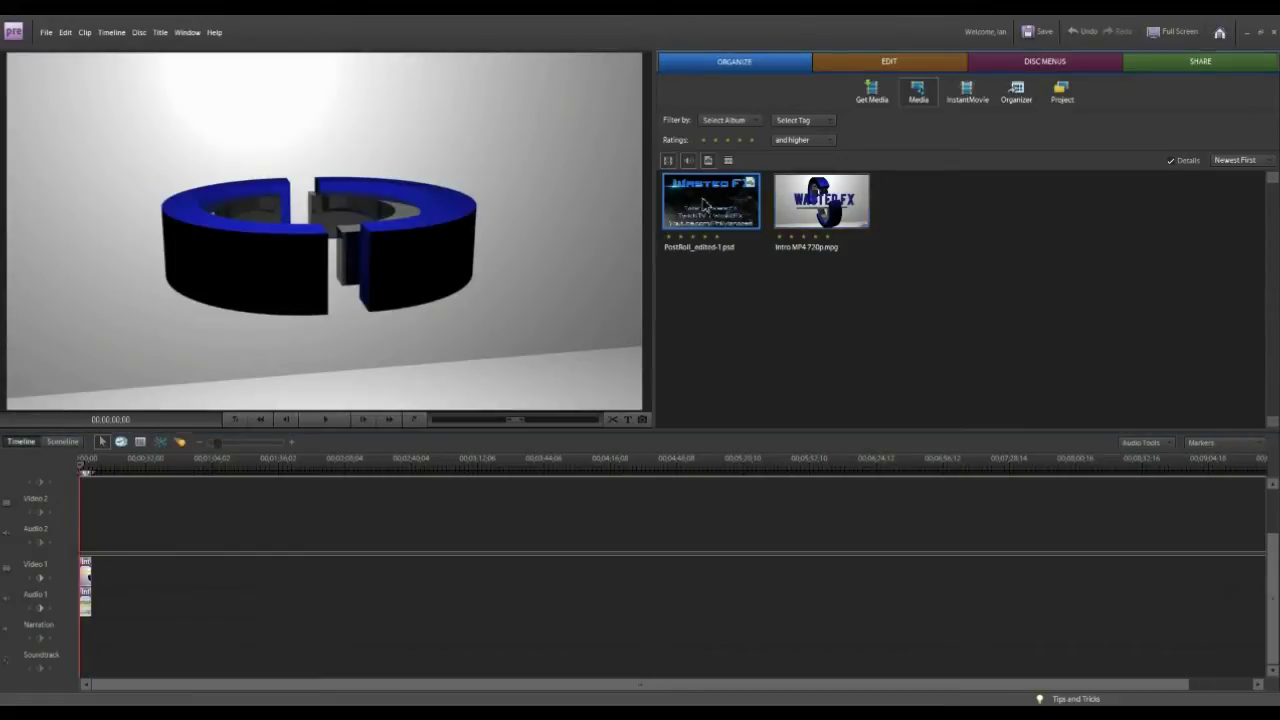
pyautogui.moveTo(705, 205); pyautogui.dragTo(99, 511)
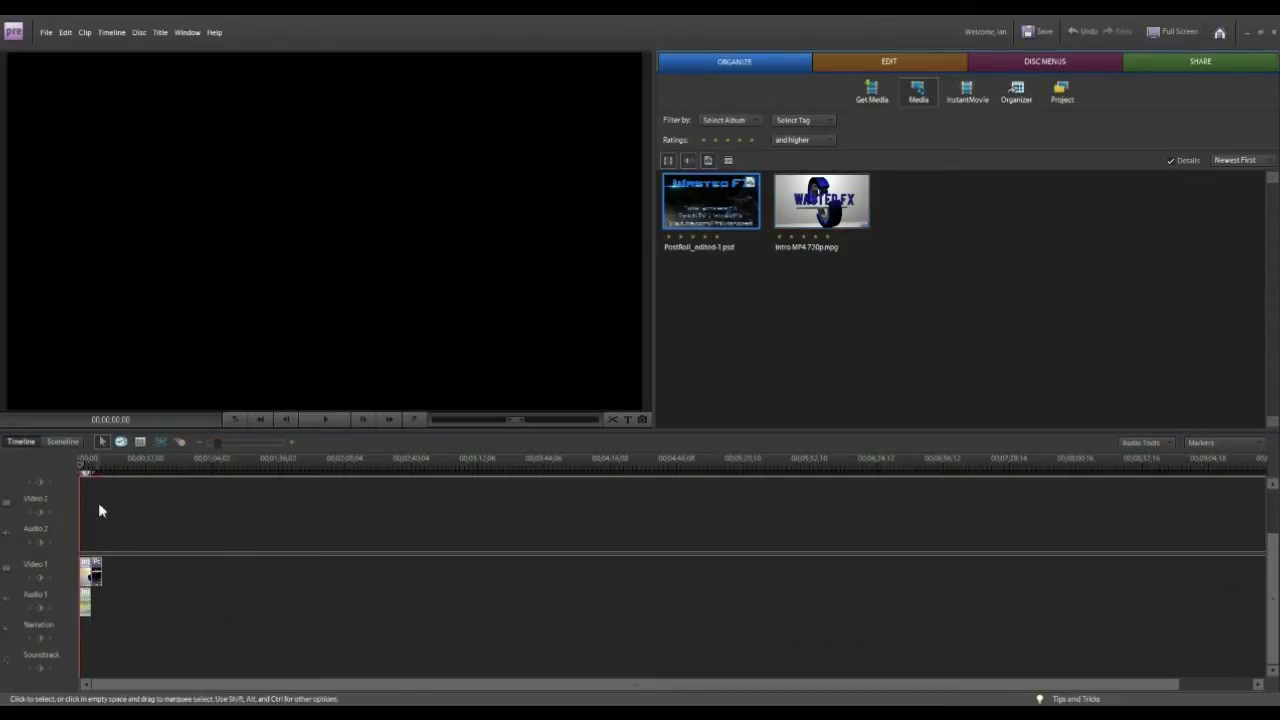
pyautogui.moveTo(86, 468); pyautogui.dragTo(96, 468)
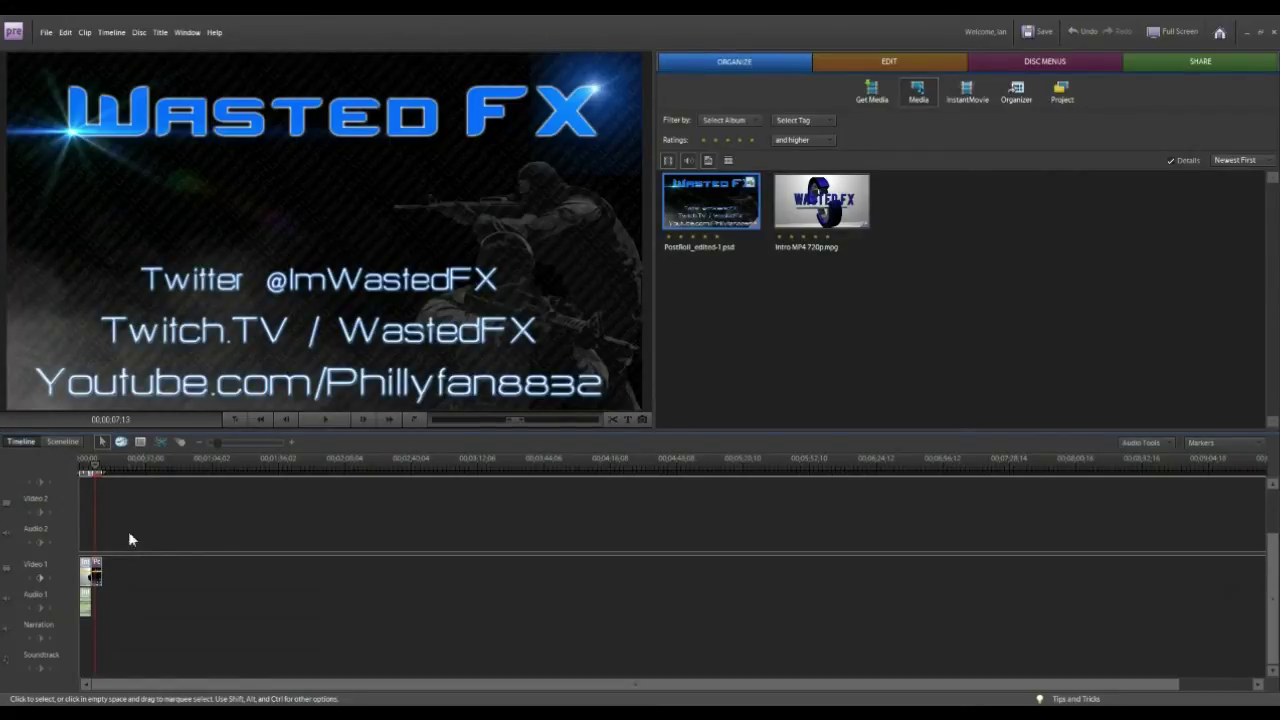
pyautogui.press('=')
pyautogui.press('=')
pyautogui.press('=')
pyautogui.press('=')
pyautogui.press('=')
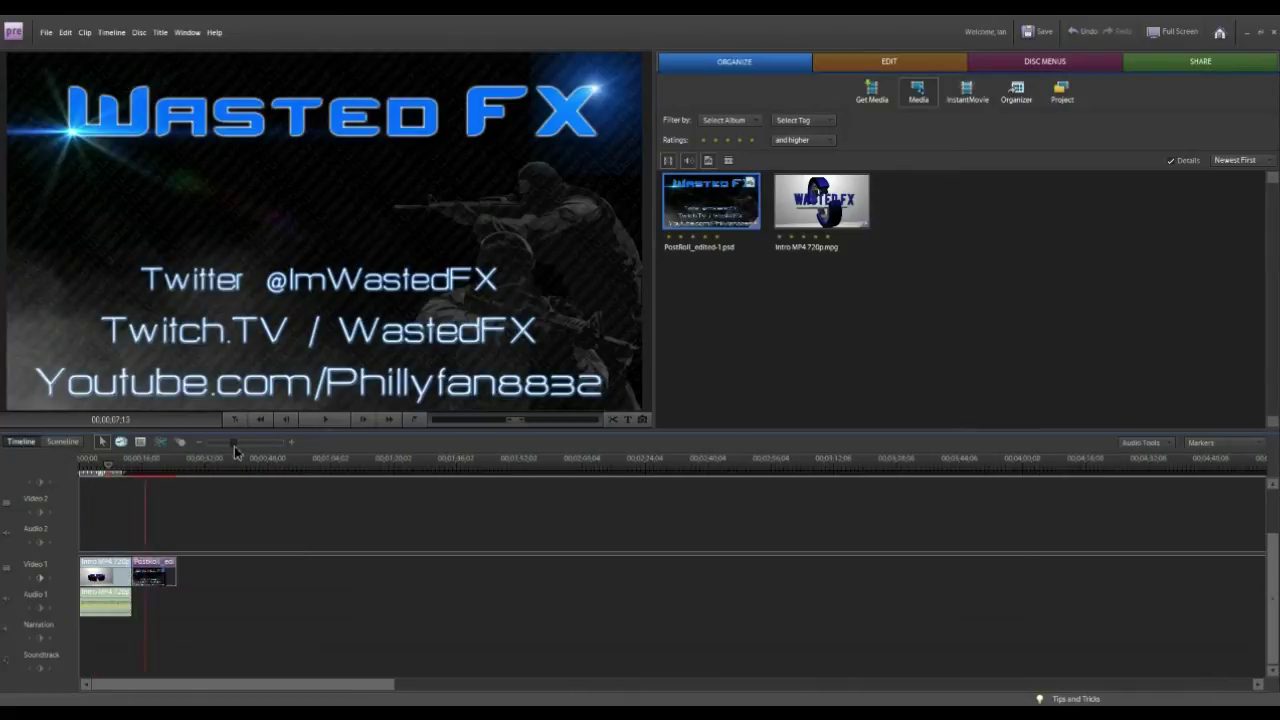
pyautogui.moveTo(163, 471); pyautogui.dragTo(110, 471)
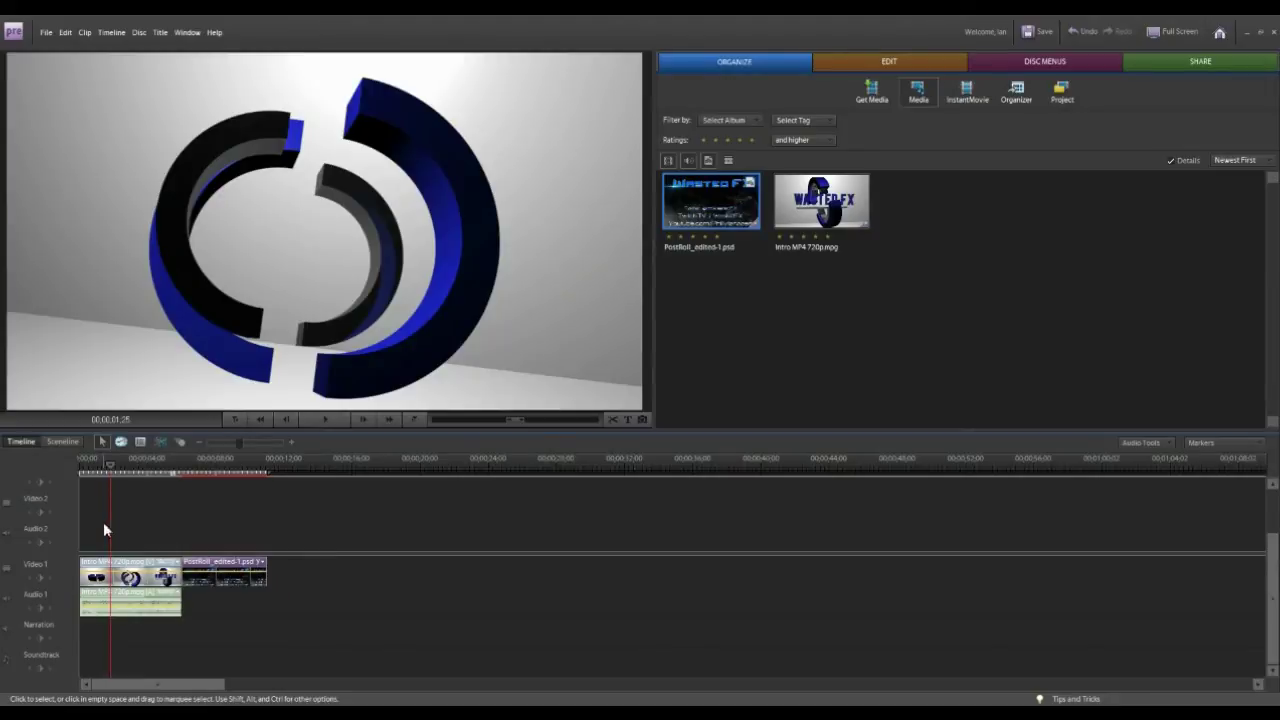
pyautogui.click(103, 466)
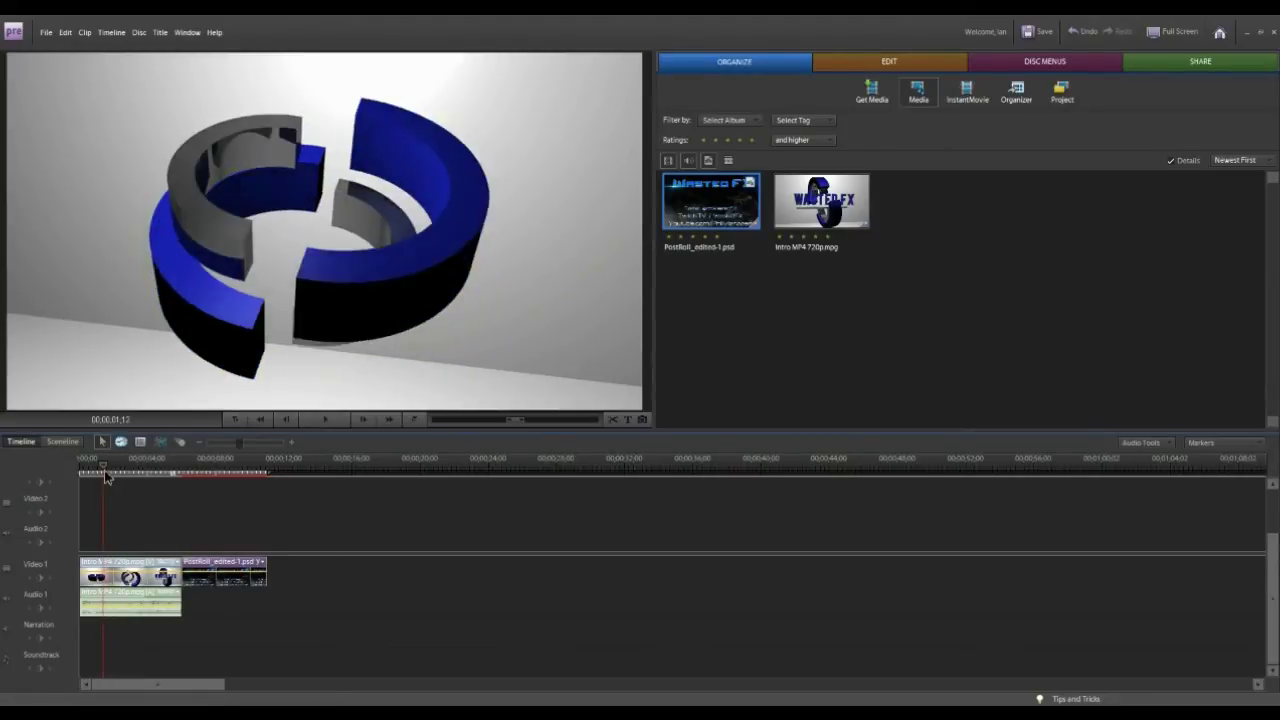
pyautogui.click(112, 470)
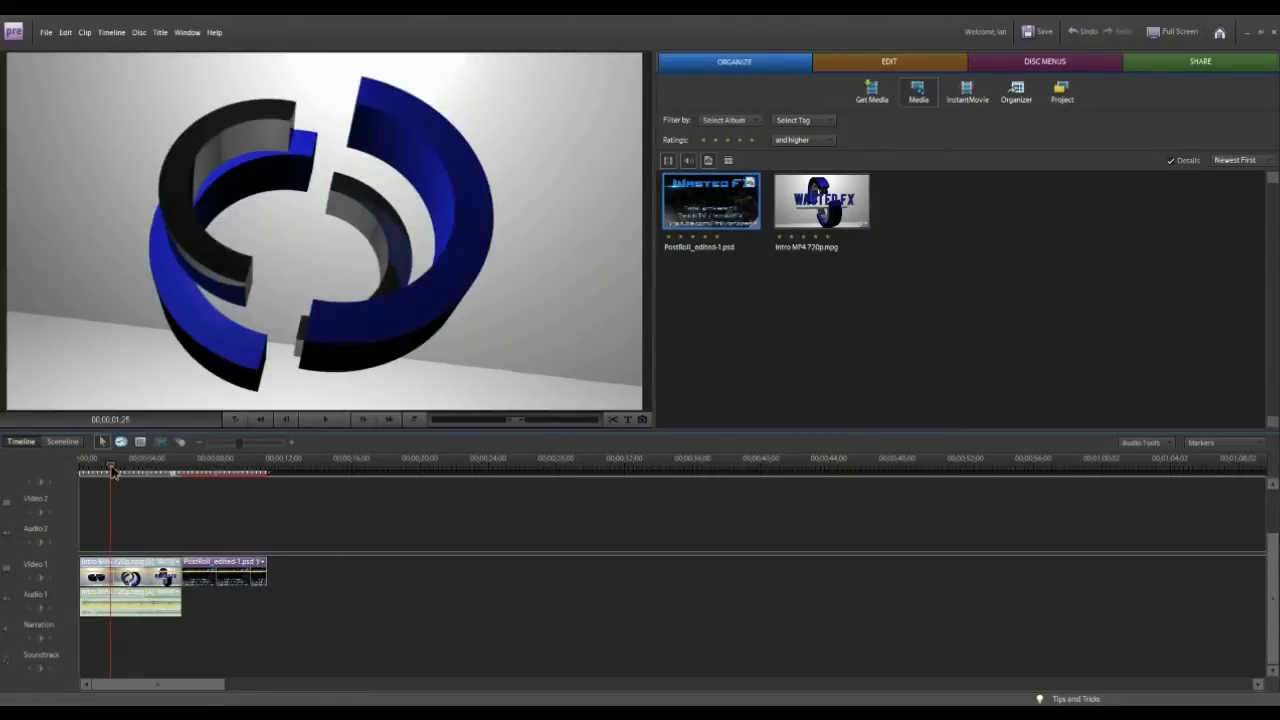
pyautogui.moveTo(112, 470); pyautogui.dragTo(143, 472)
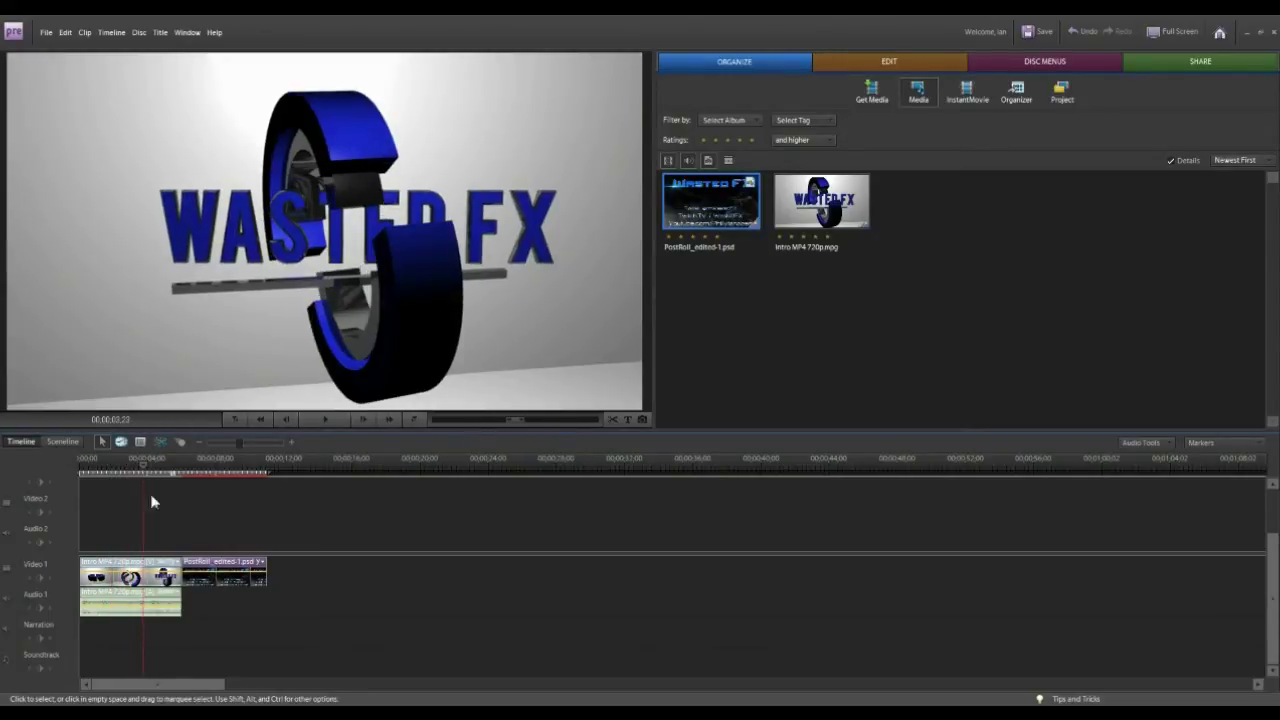
pyautogui.moveTo(143, 472); pyautogui.dragTo(149, 472)
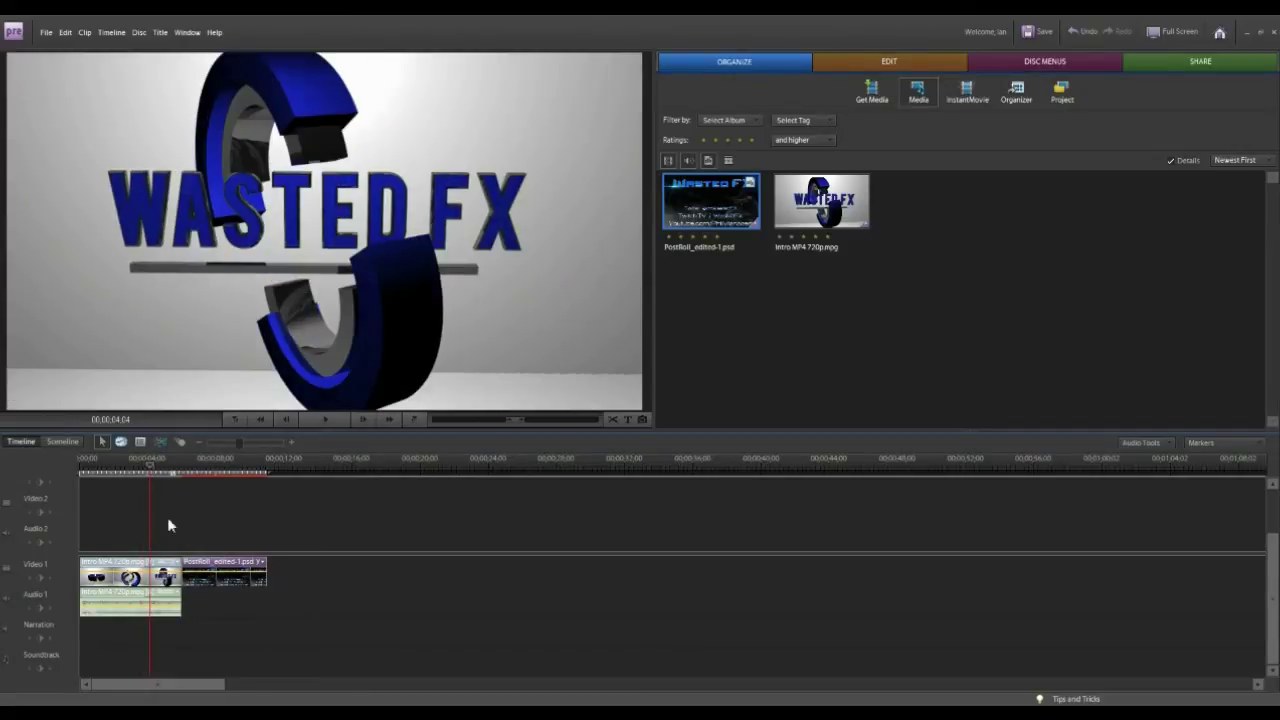
pyautogui.moveTo(239, 442); pyautogui.dragTo(240, 474)
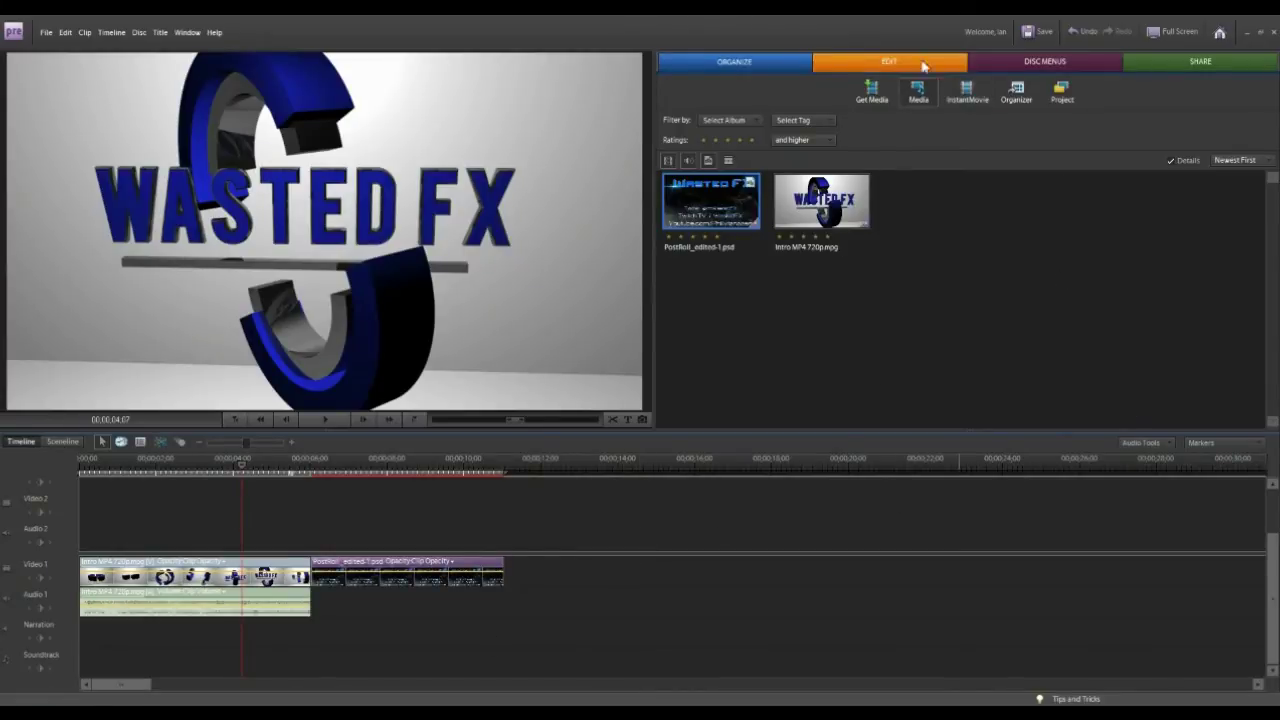
# Share to Personal Computer with MPEG as the export format.
pyautogui.click(1203, 56)
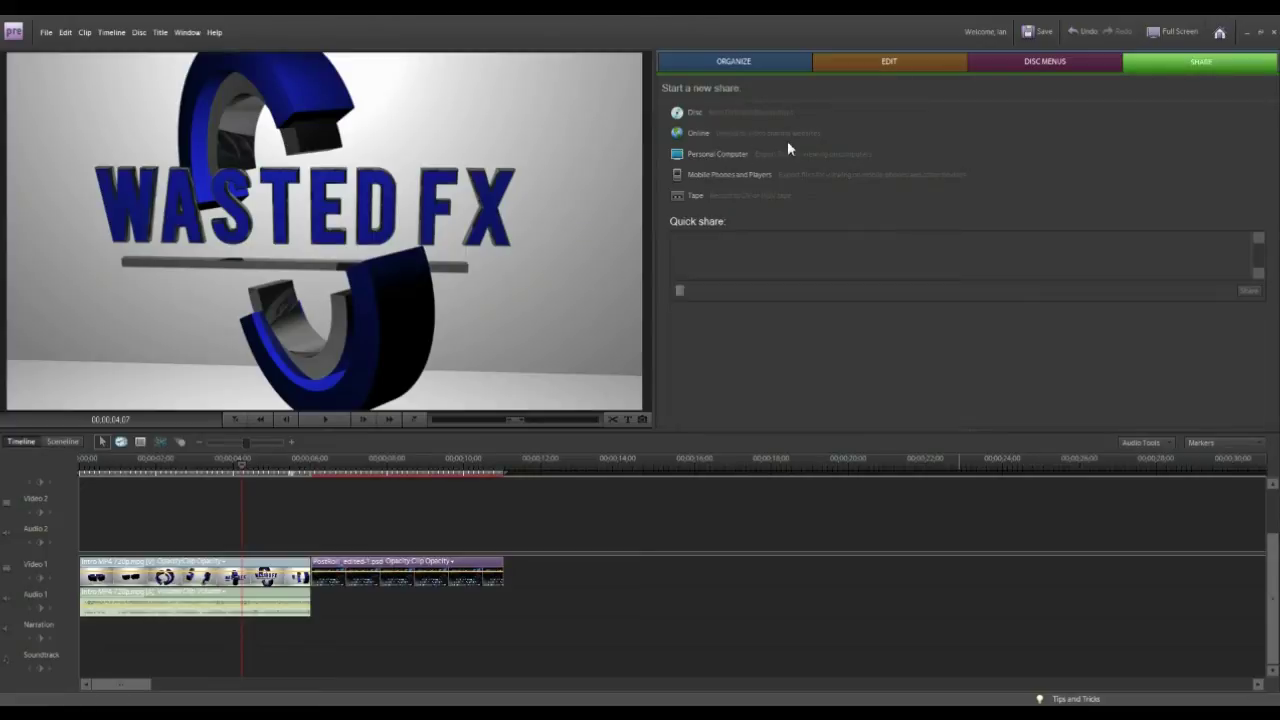
pyautogui.click(713, 157)
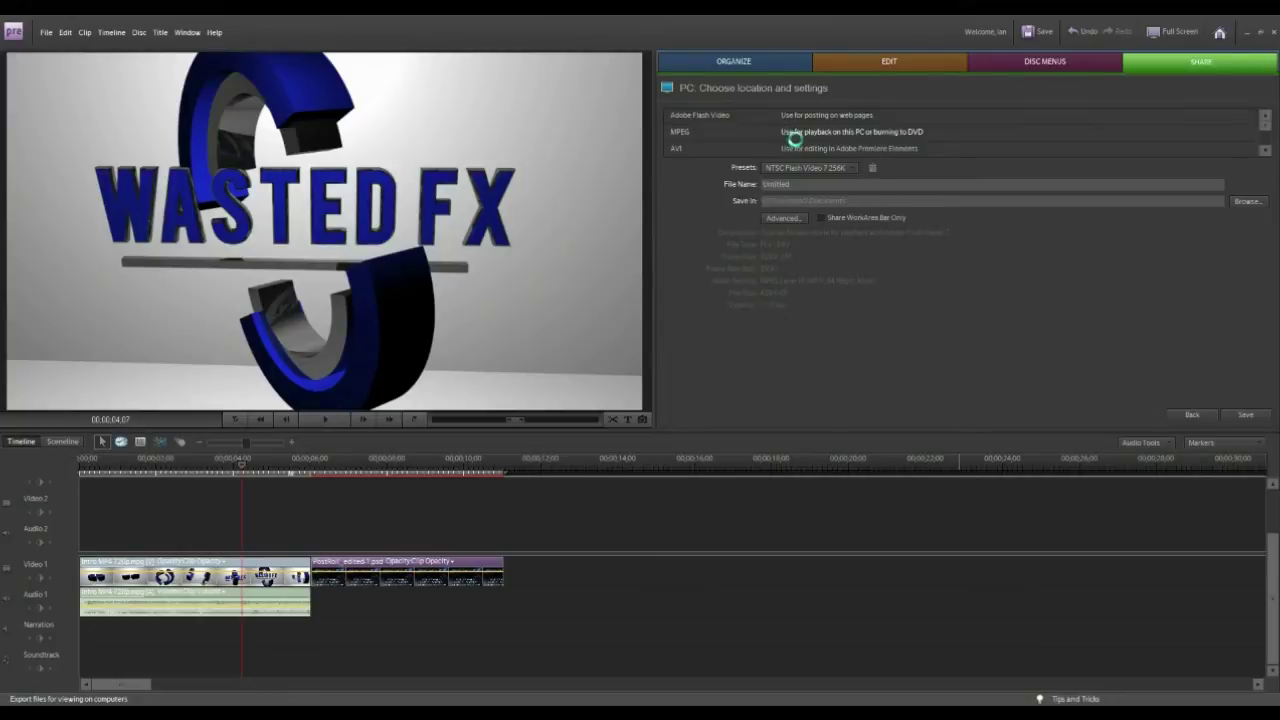
pyautogui.click(690, 136)
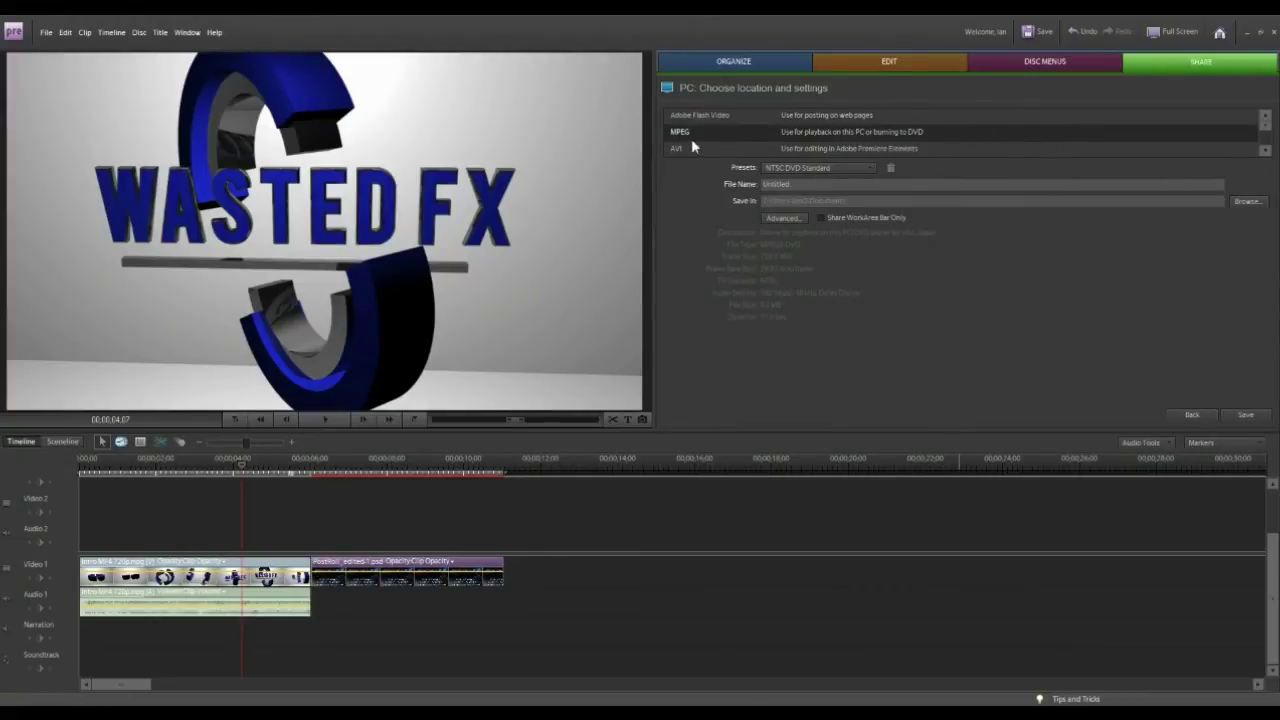
pyautogui.click(852, 168)
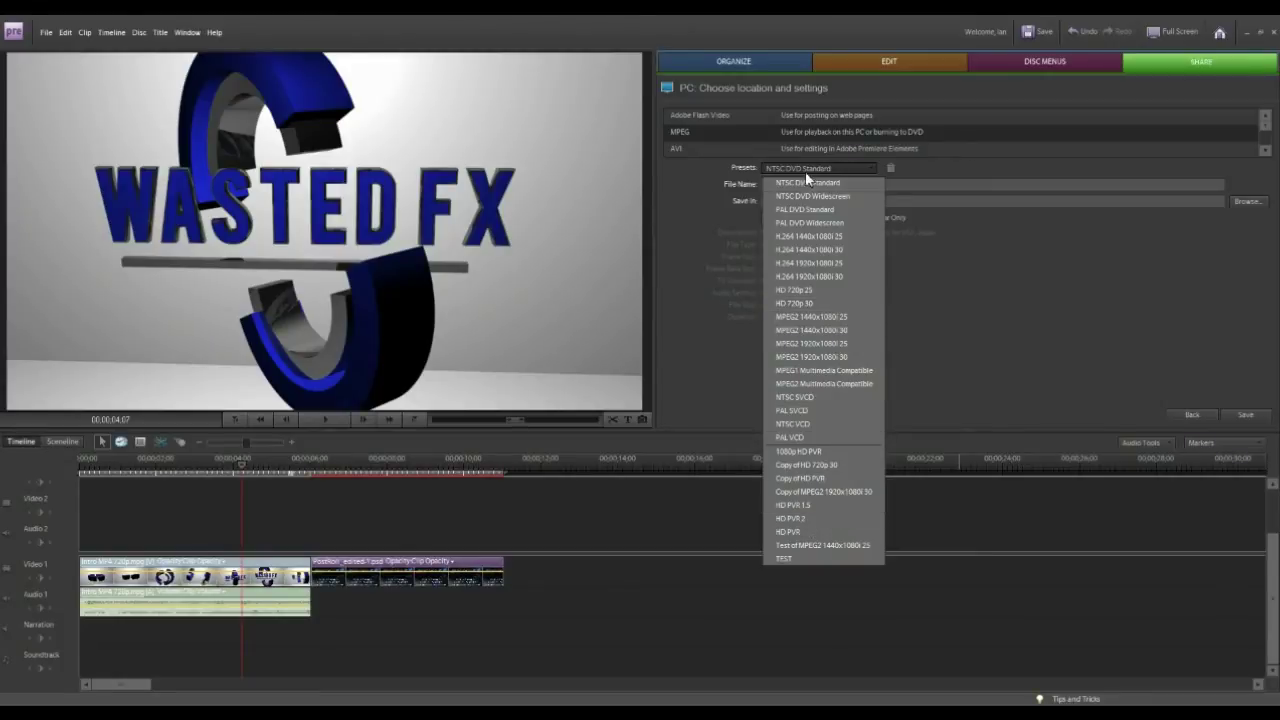
# Switch the MPEG preset to HD 720p 30 and select the Untitled file name.
pyautogui.click(800, 304)
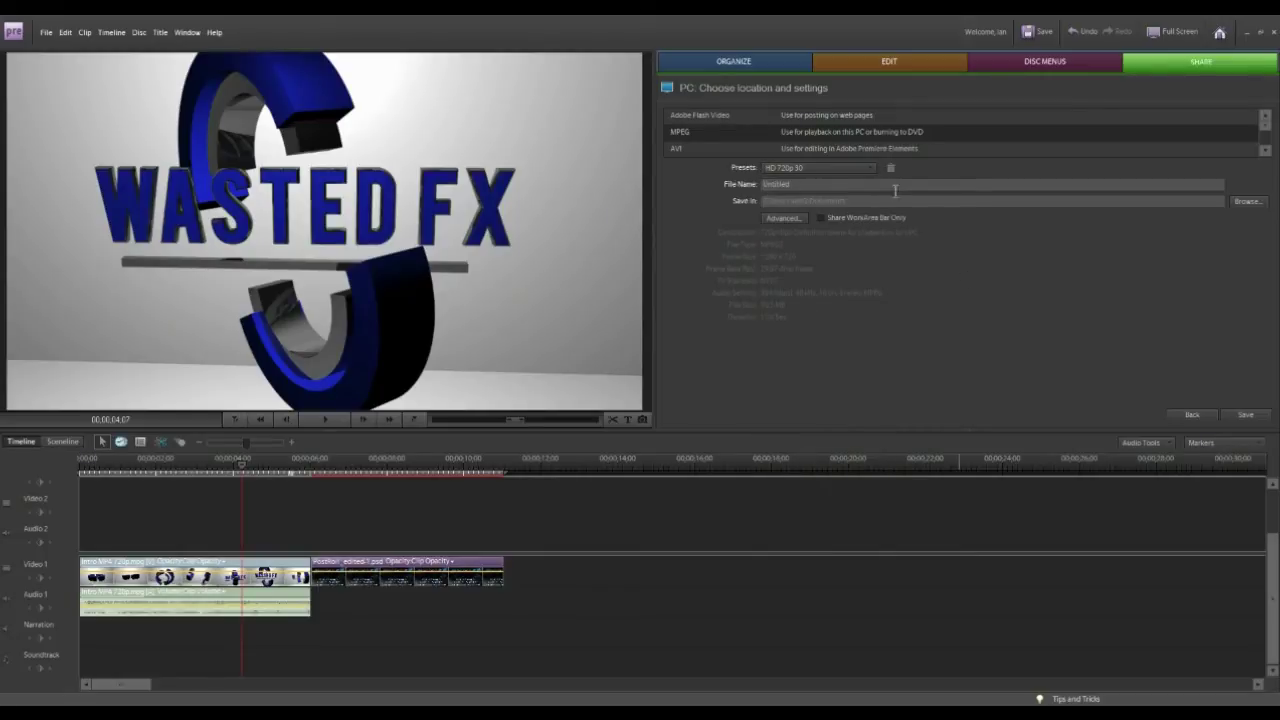
pyautogui.click(781, 188)
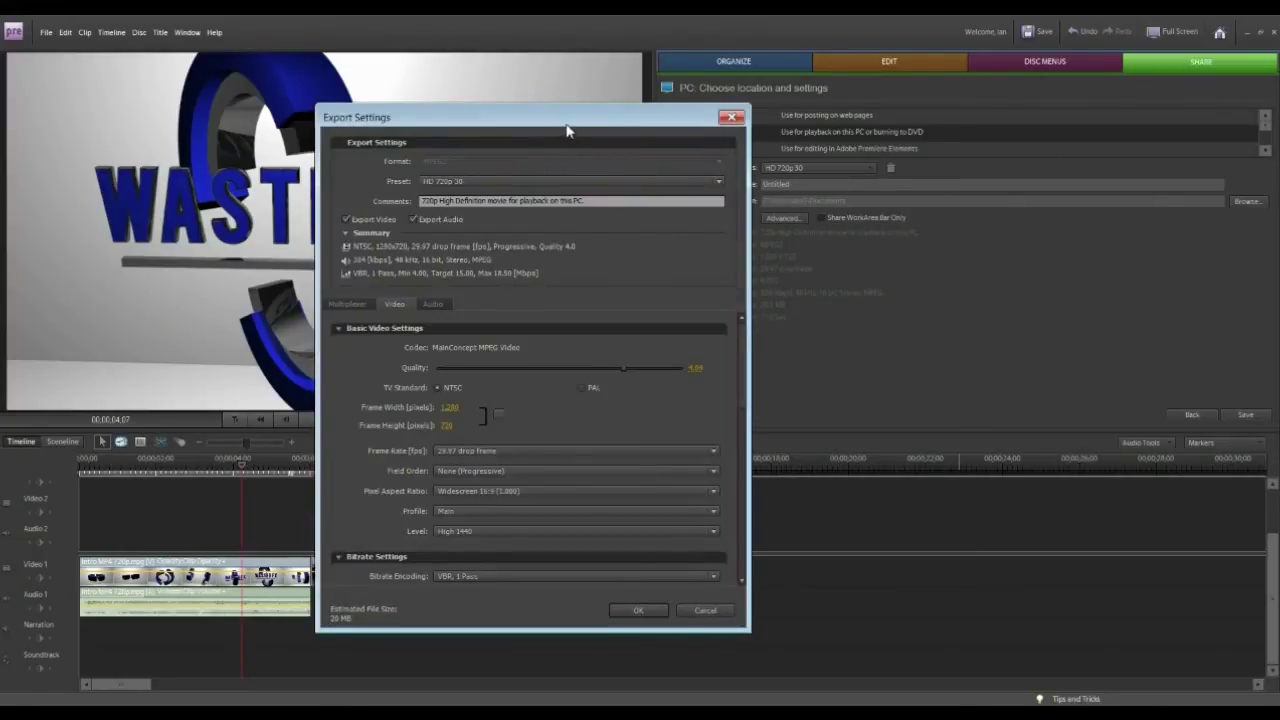
pyautogui.moveTo(566, 127); pyautogui.dragTo(594, 106)
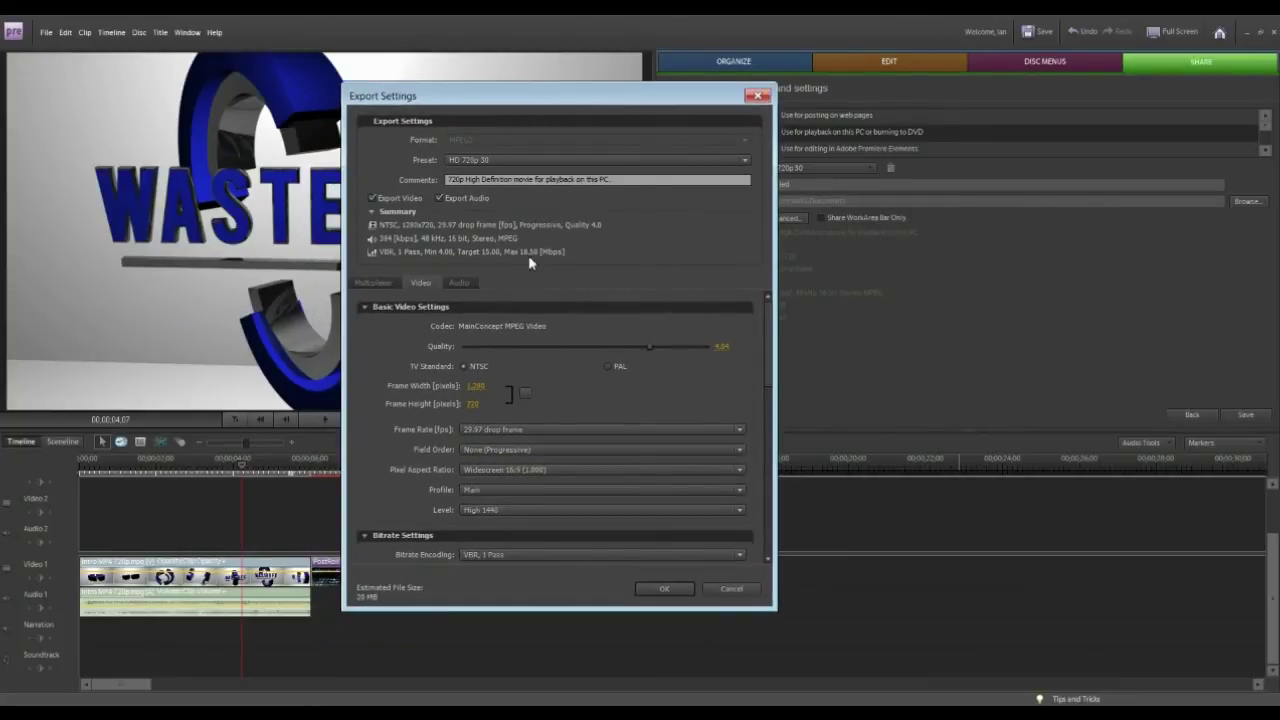
# Set video quality to 5.0 and keep the frame rate at 29.97 drop frame.
pyautogui.moveTo(648, 346); pyautogui.dragTo(726, 366)
pyautogui.scroll(-1, 770, 344)
pyautogui.scroll(-2, 765, 340)
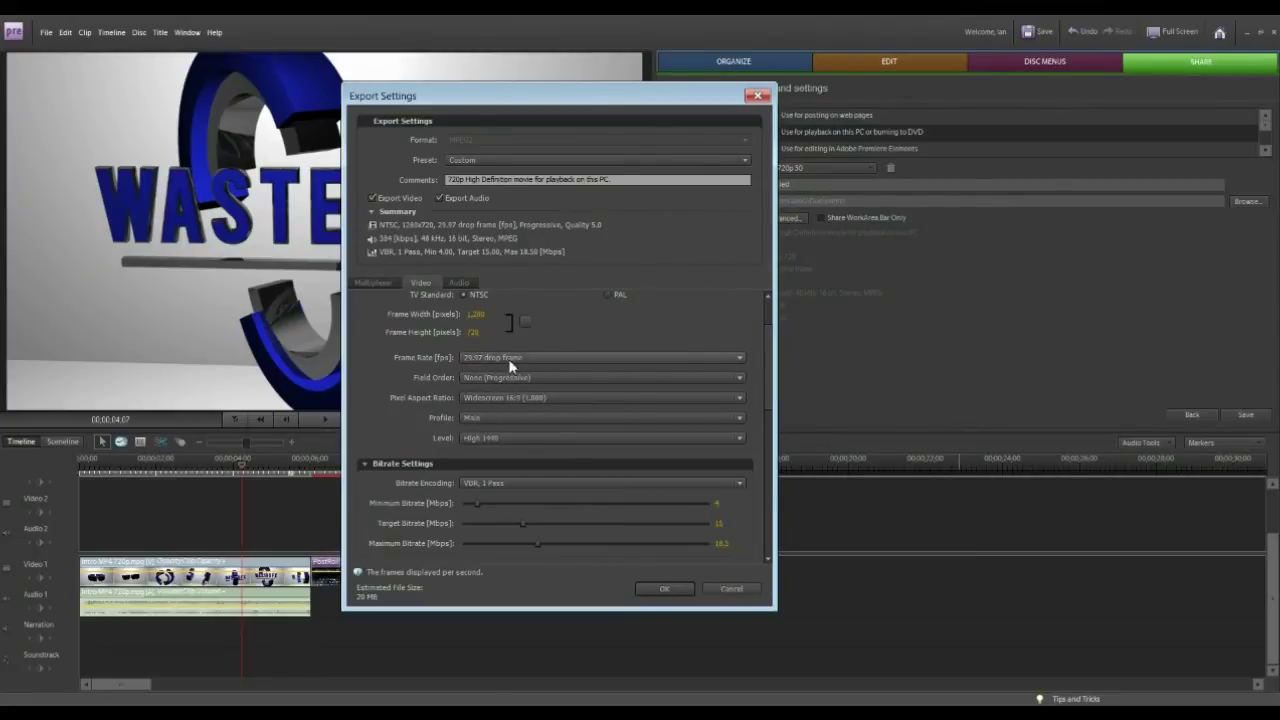
pyautogui.scroll(-1, 771, 349)
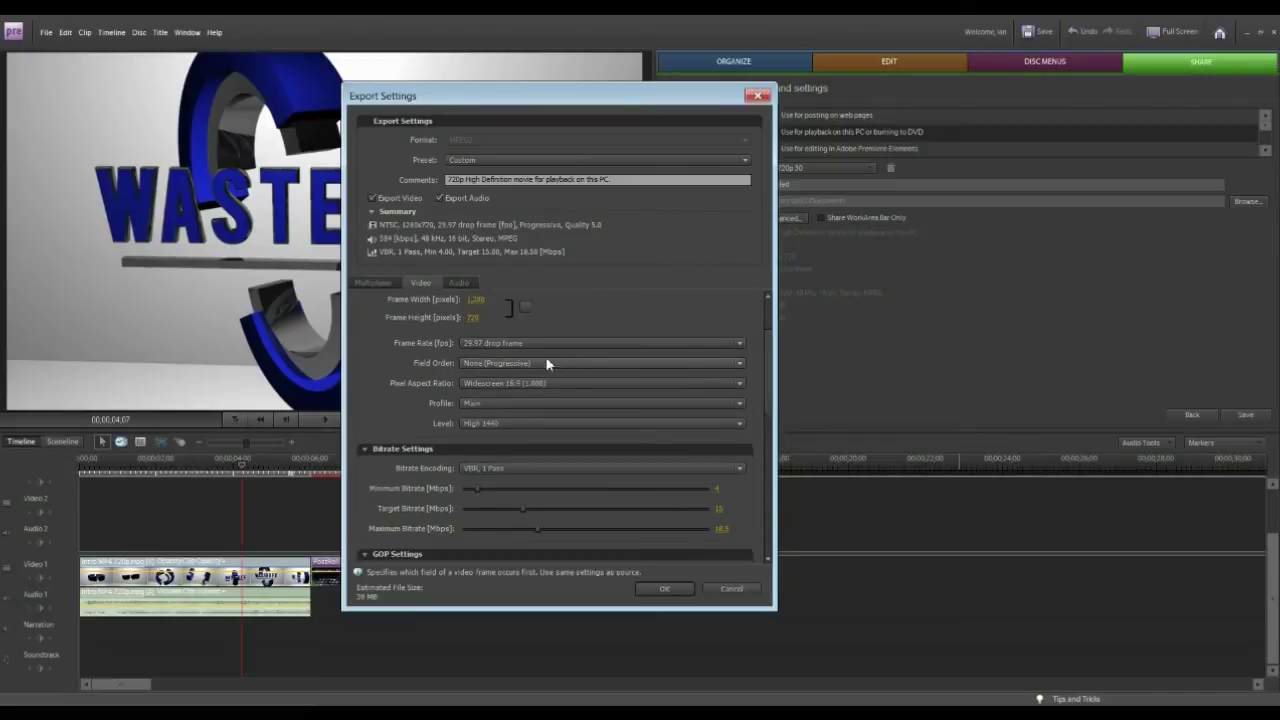
pyautogui.click(578, 343)
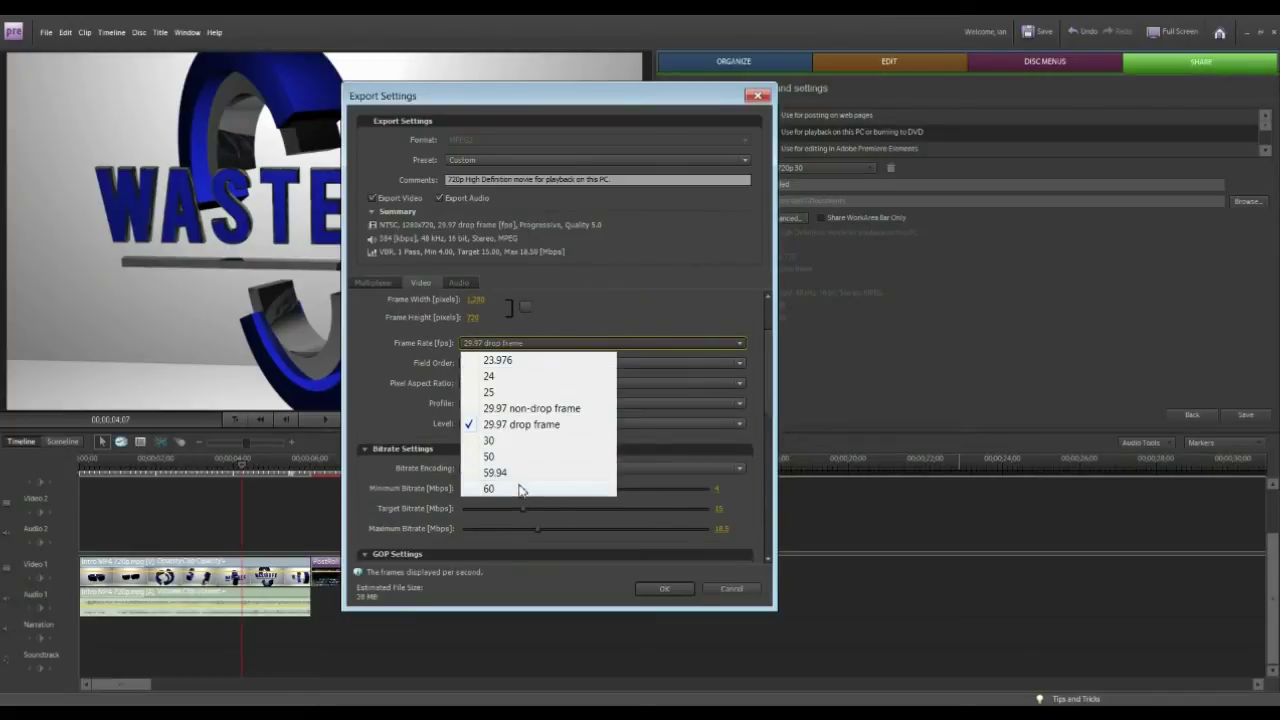
pyautogui.click(697, 346)
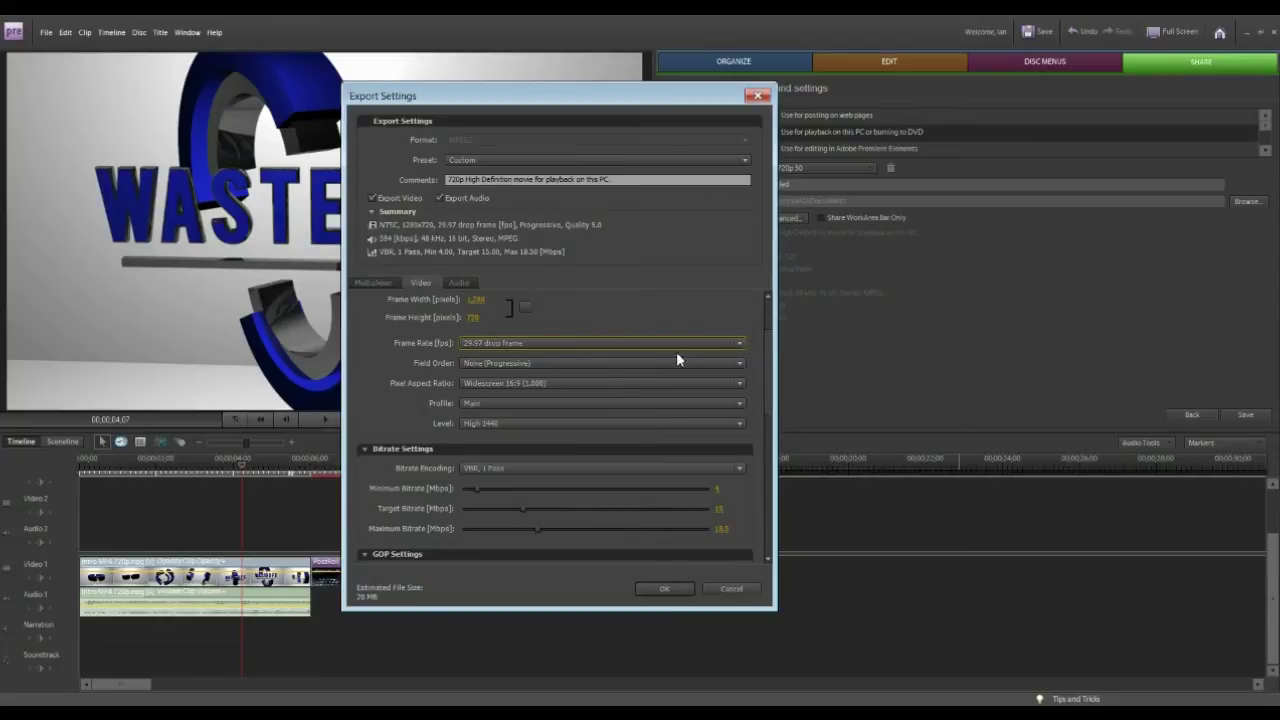
pyautogui.scroll(-1, 771, 352)
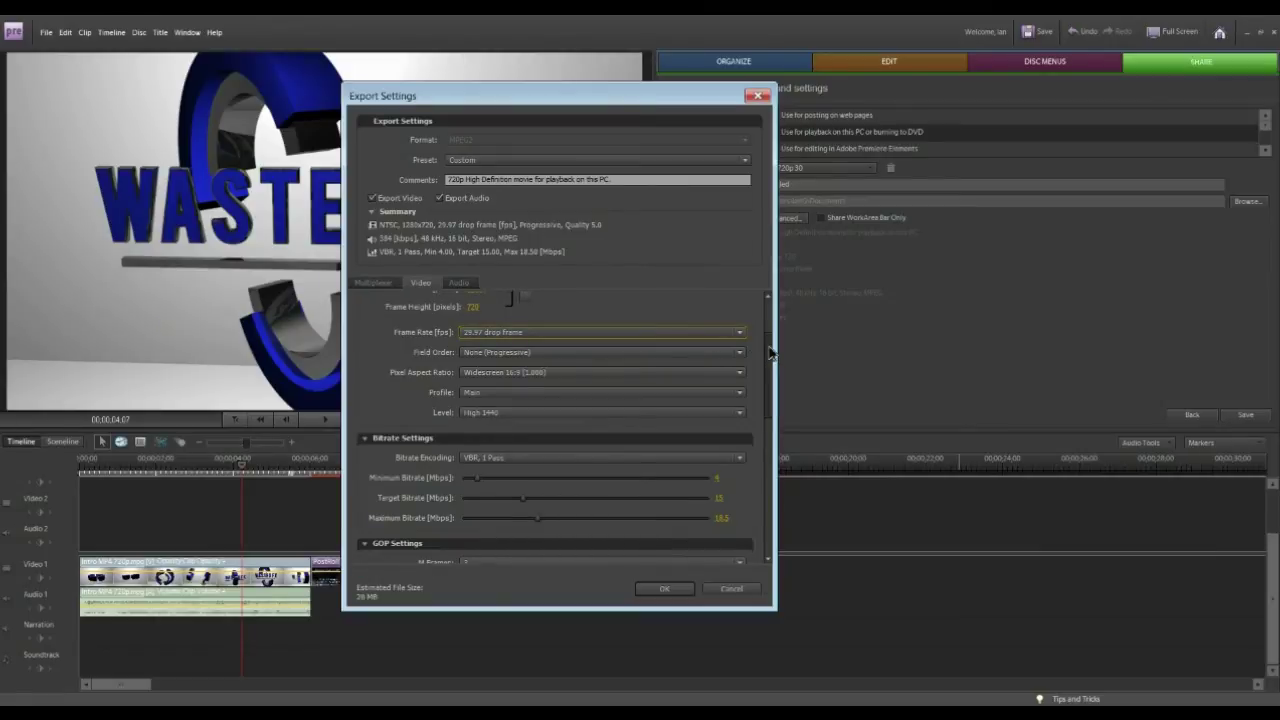
pyautogui.scroll(-2, 770, 352)
pyautogui.scroll(-10, 769, 352)
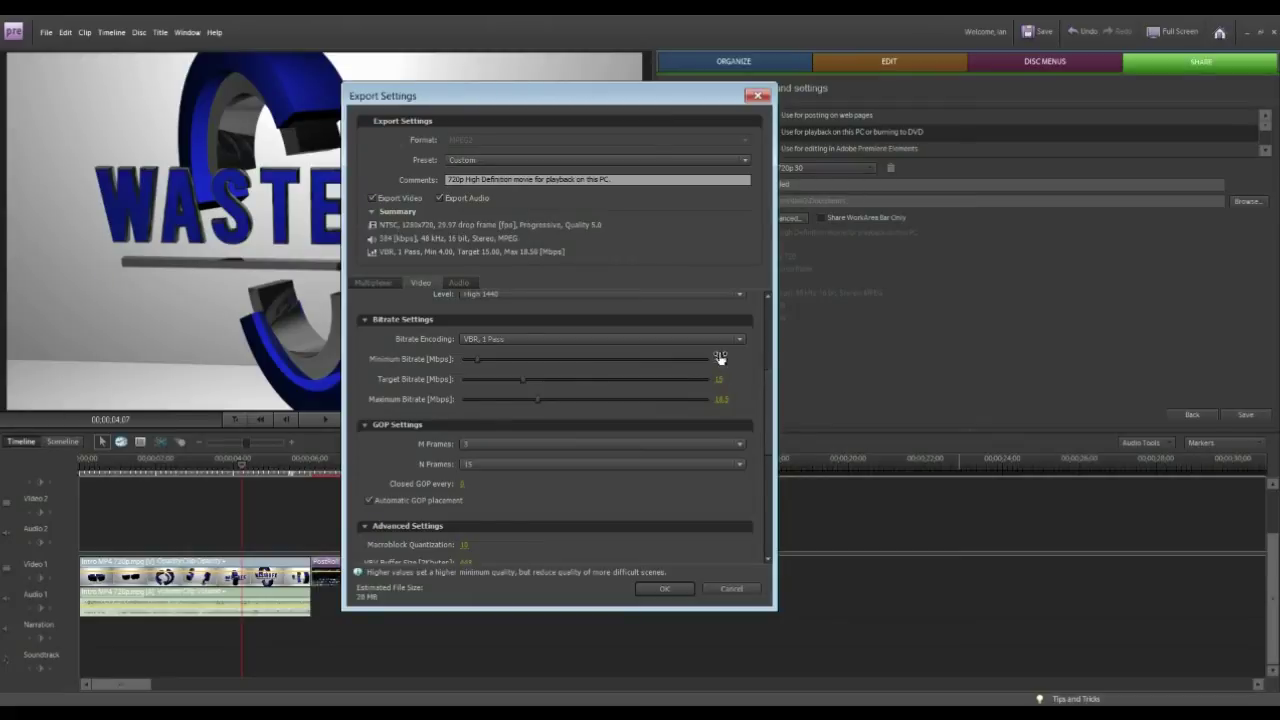
# Adjust bitrates to minimum 15.51, target 20.53 and maximum 26.21 Mbps.
pyautogui.moveTo(478, 359); pyautogui.dragTo(507, 365)
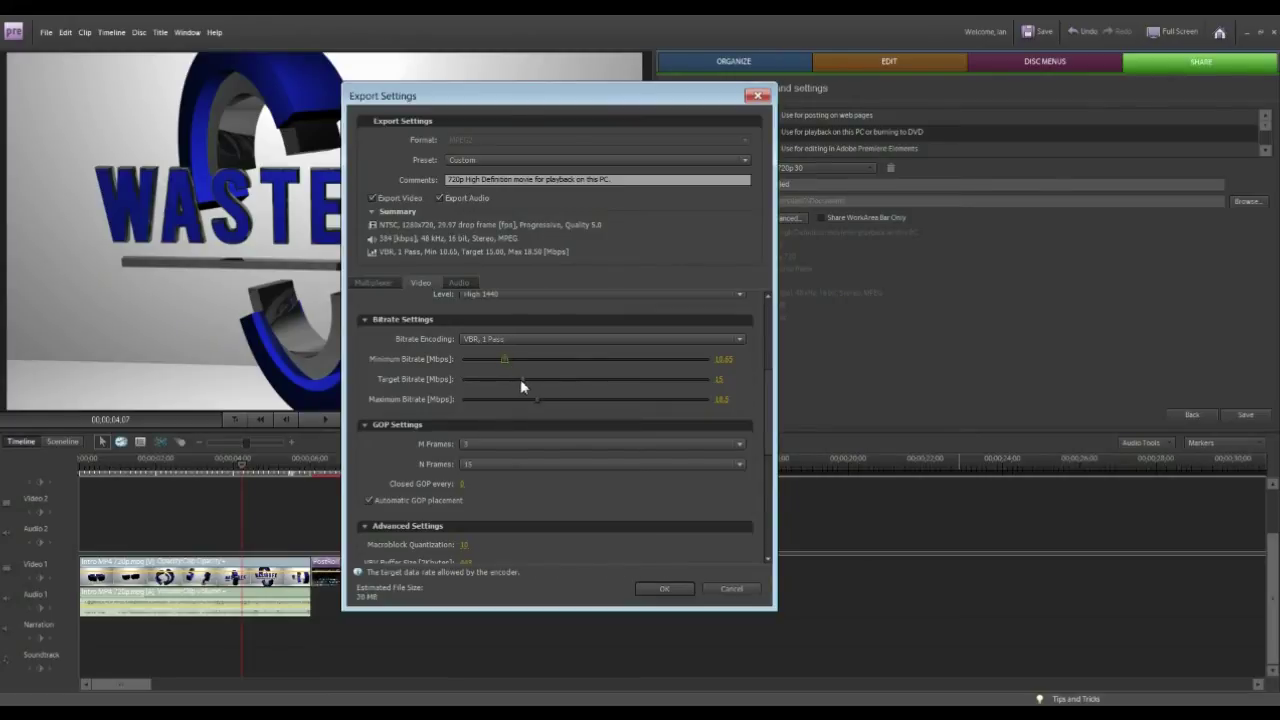
pyautogui.moveTo(536, 400); pyautogui.dragTo(545, 403)
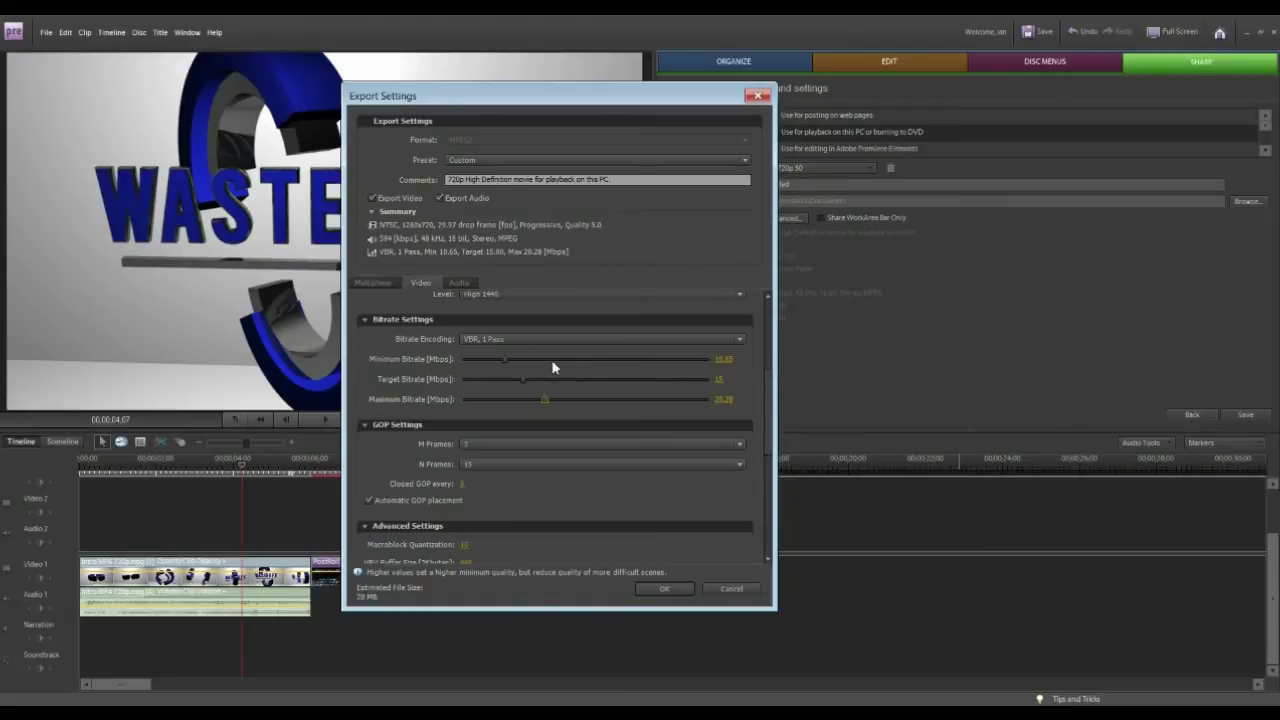
pyautogui.moveTo(503, 365); pyautogui.dragTo(528, 375)
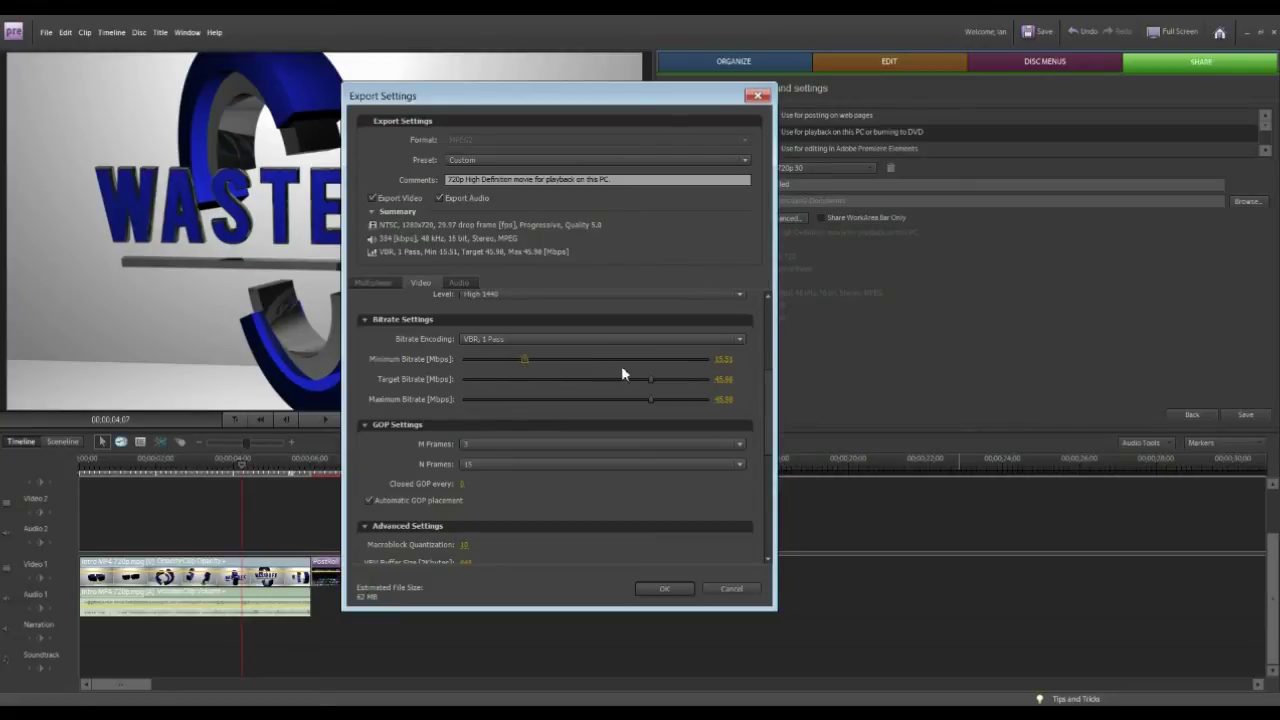
pyautogui.moveTo(651, 379); pyautogui.dragTo(555, 379)
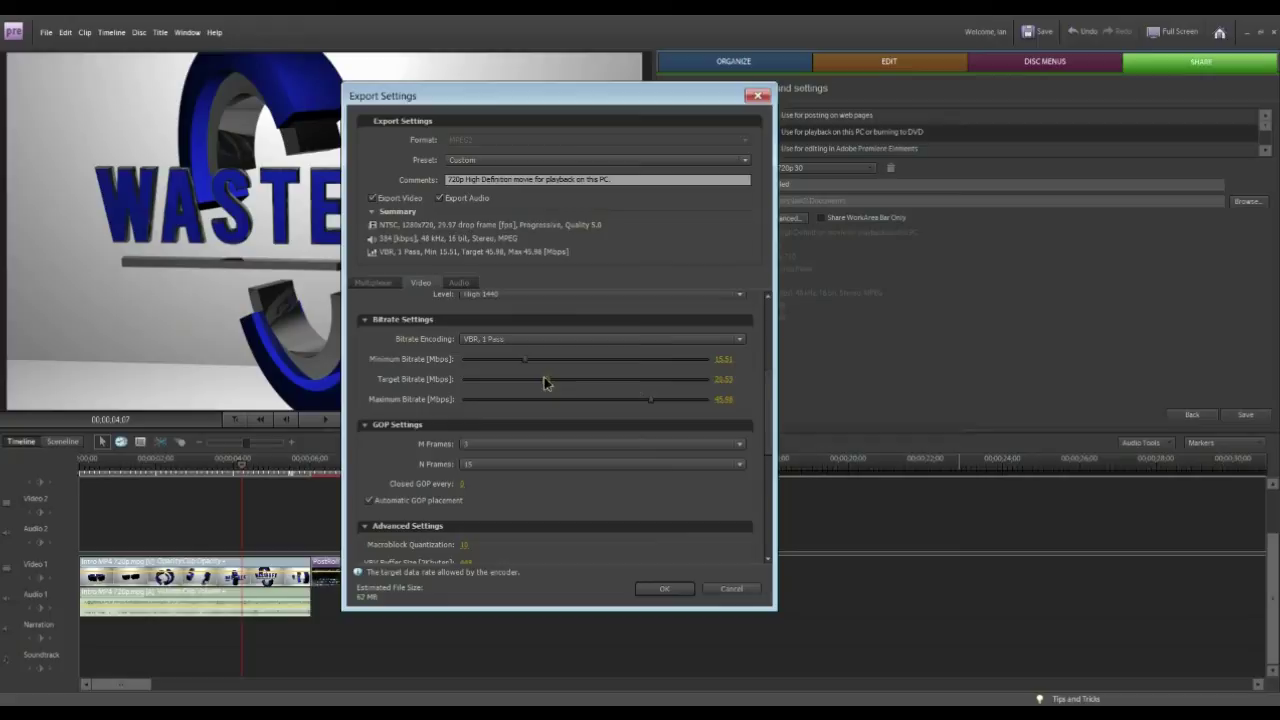
pyautogui.moveTo(651, 400); pyautogui.dragTo(572, 403)
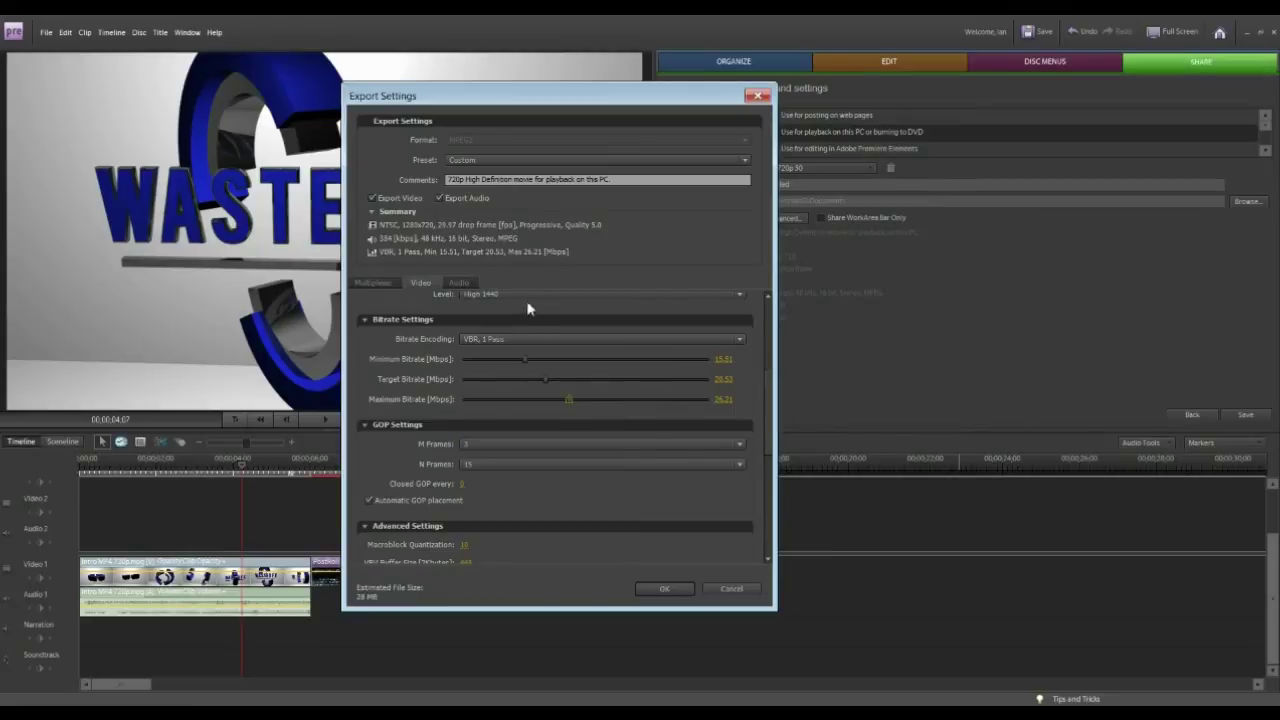
# Scroll through the video settings and view the Audio export settings.
pyautogui.scroll(2, 772, 393)
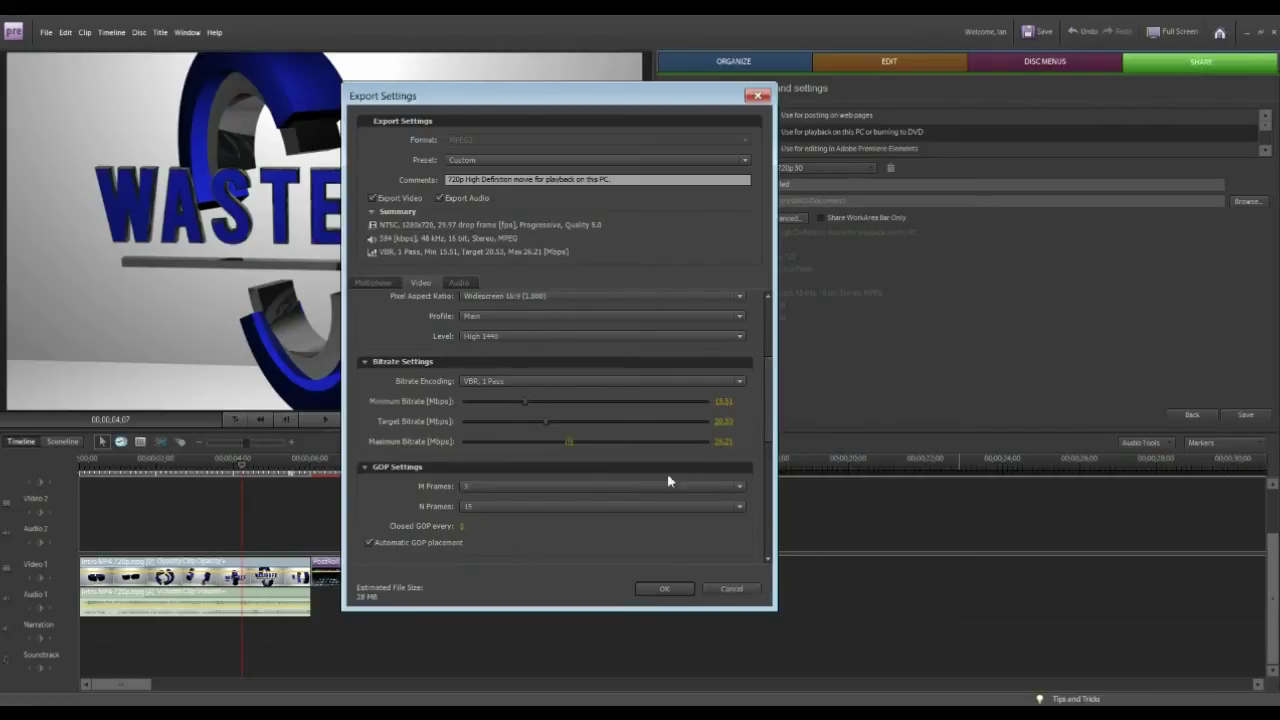
pyautogui.scroll(-1, 771, 376)
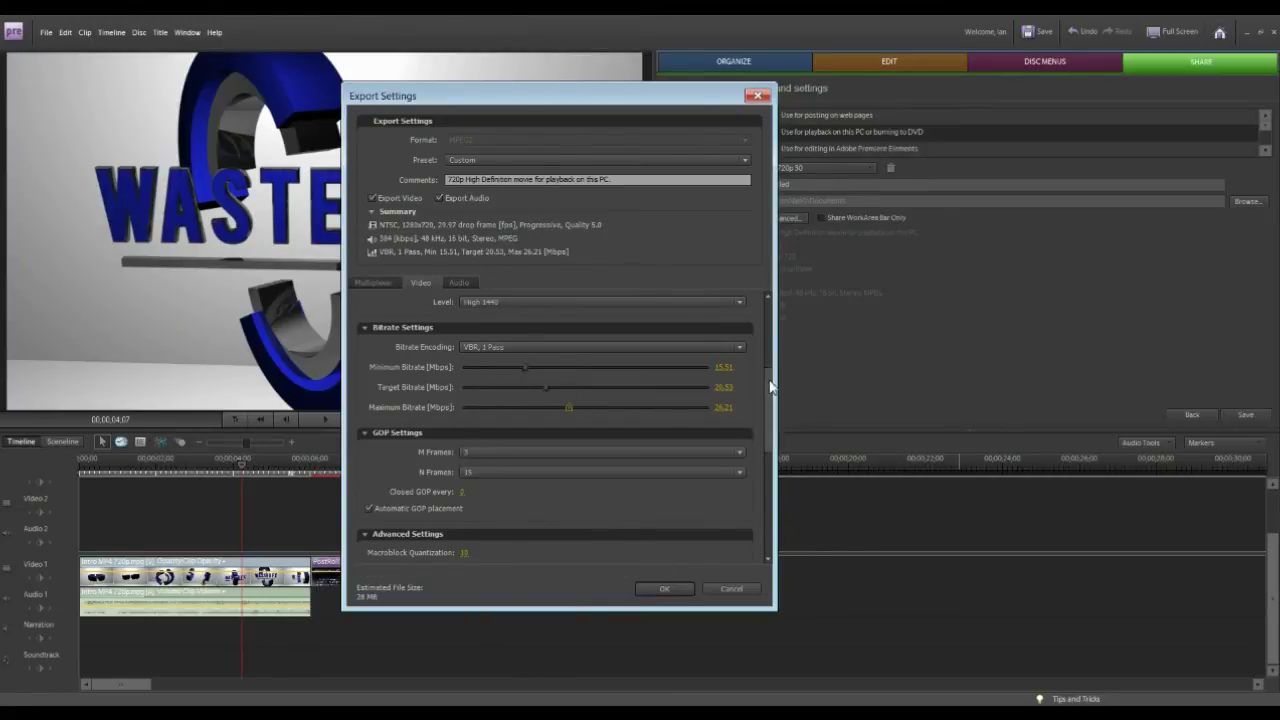
pyautogui.scroll(-1, 500, 378)
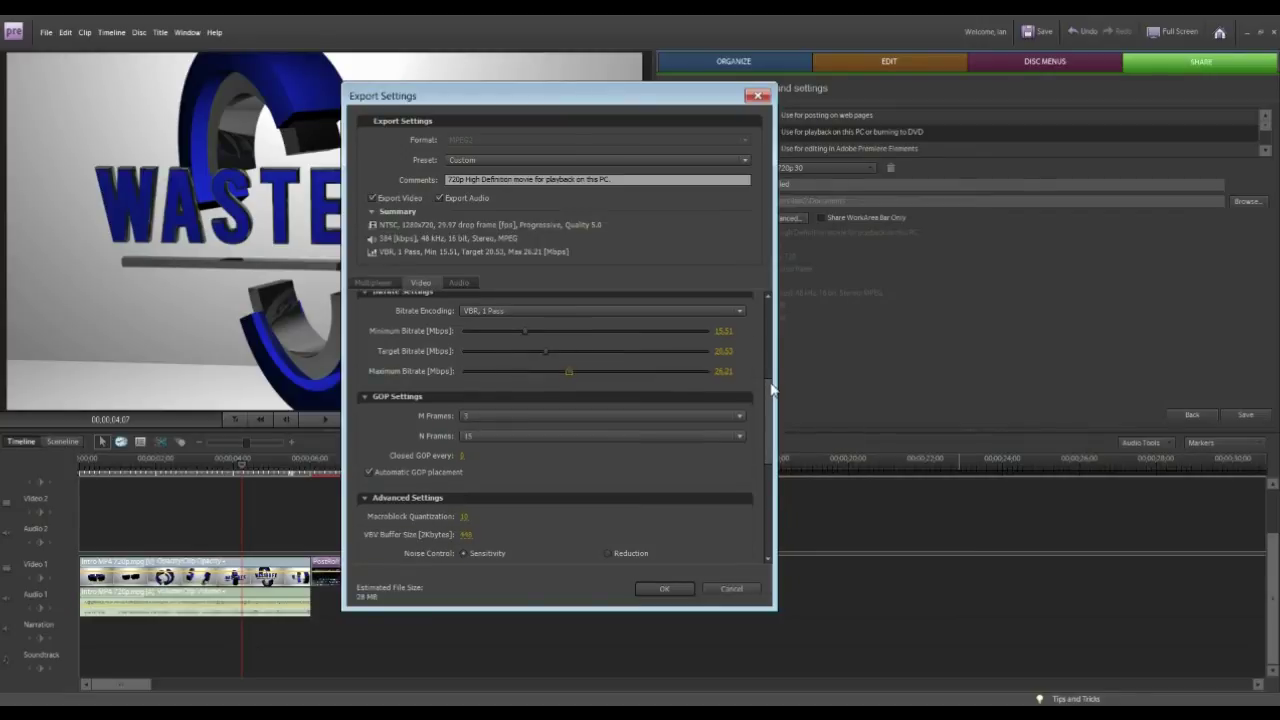
pyautogui.moveTo(772, 391); pyautogui.dragTo(766, 320)
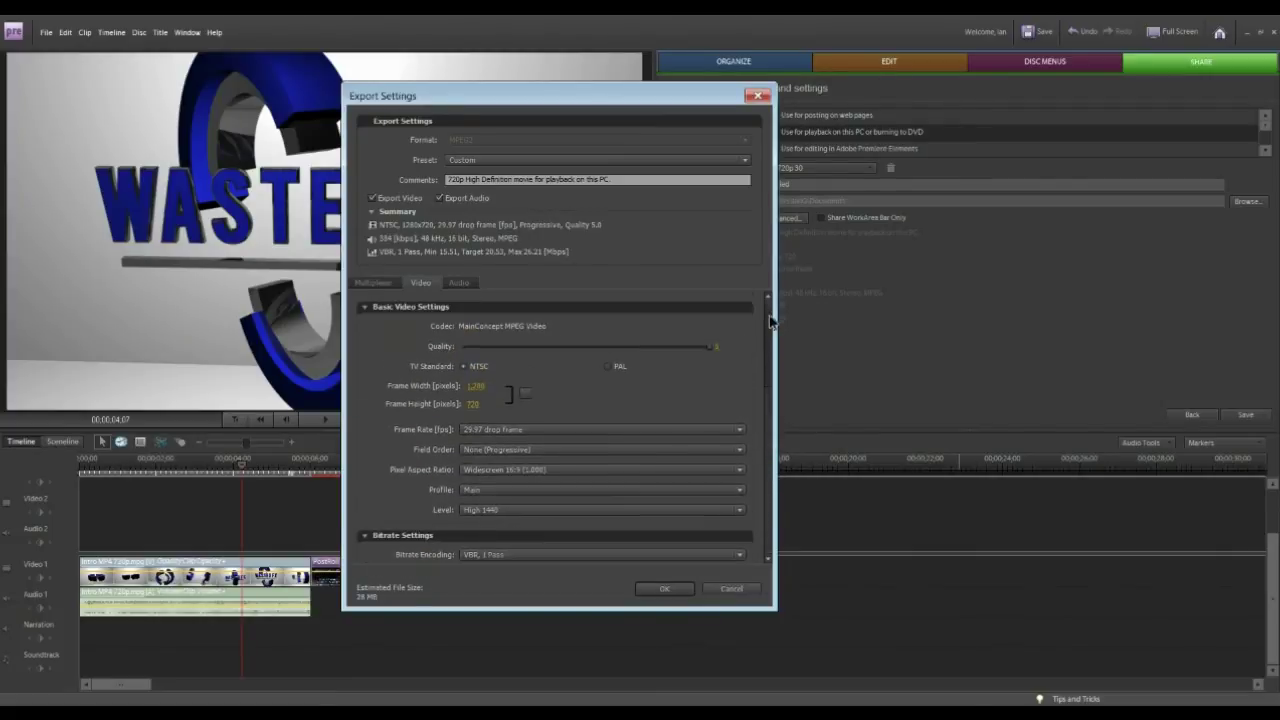
pyautogui.click(466, 281)
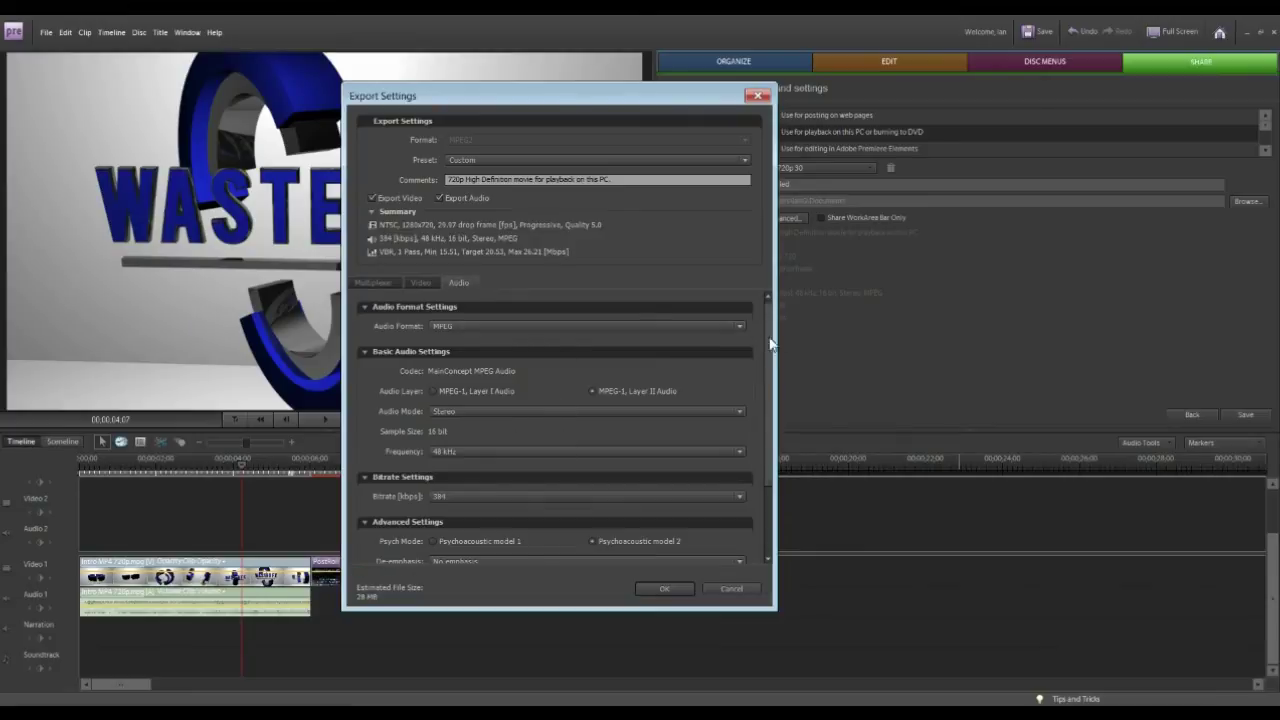
# Review the Multiplexer settings, return to Video, and accept the custom export settings.
pyautogui.moveTo(770, 322); pyautogui.dragTo(769, 268)
pyautogui.click(376, 283)
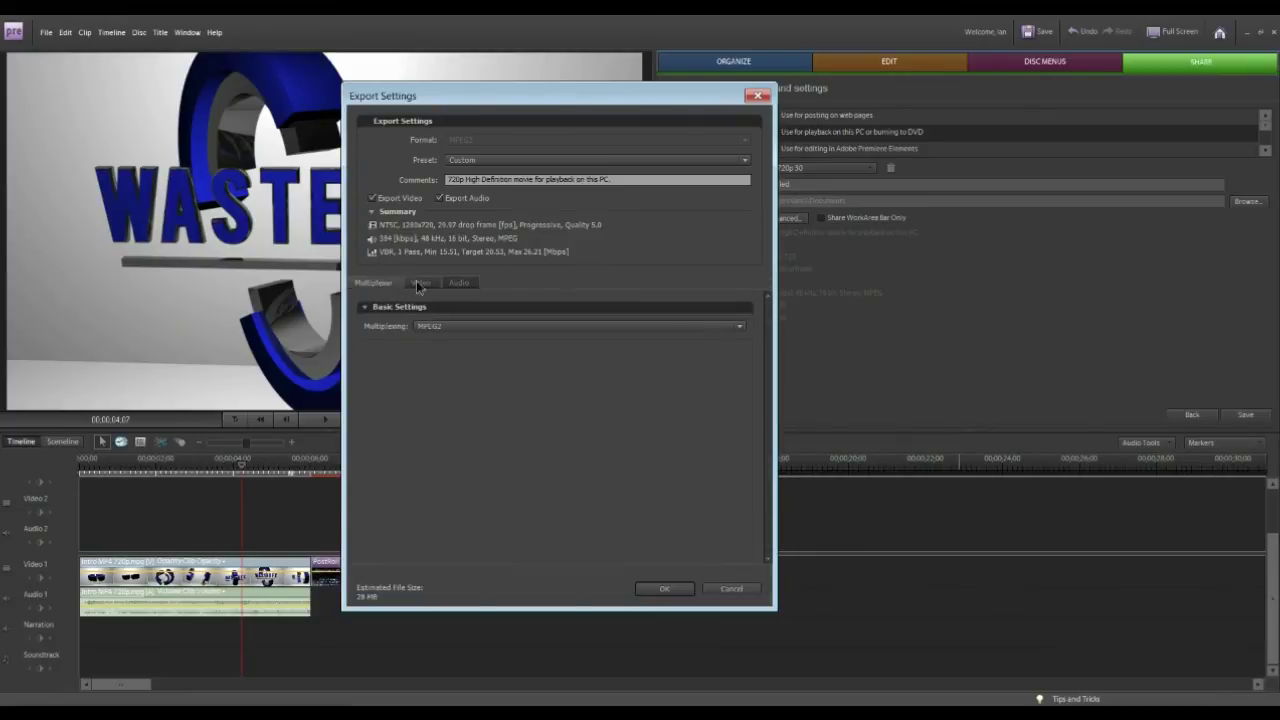
pyautogui.click(418, 282)
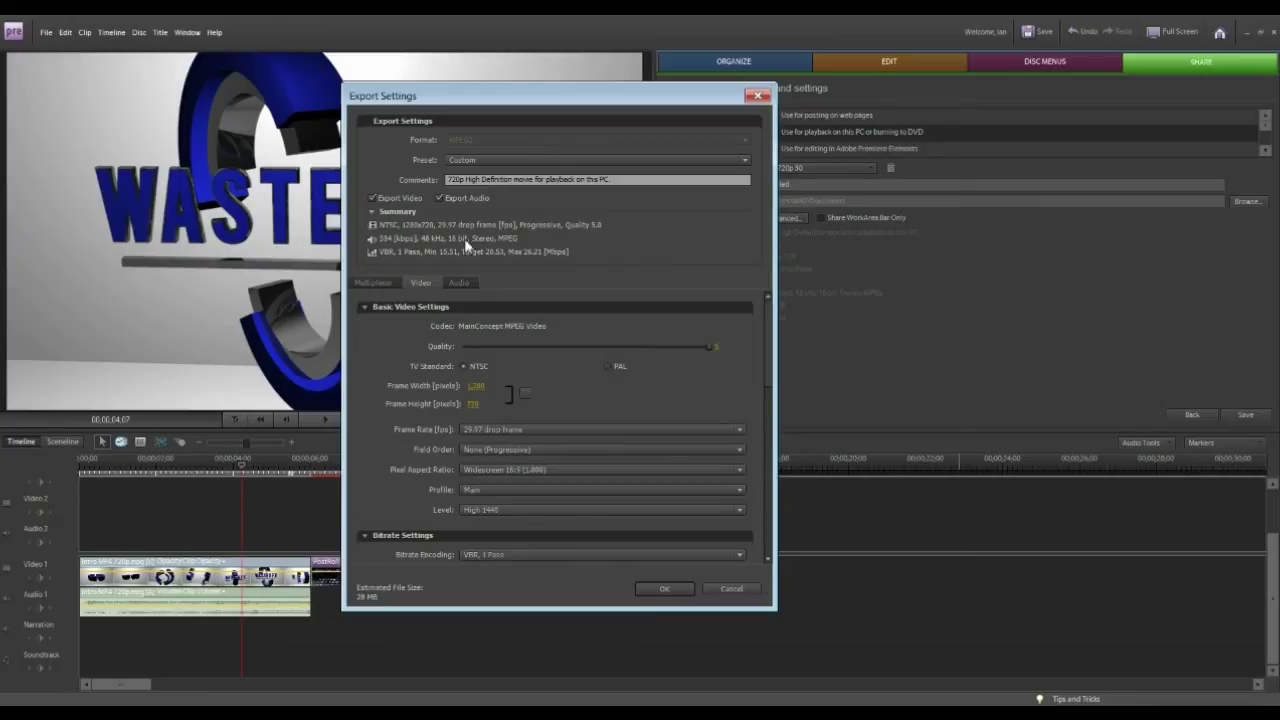
pyautogui.click(663, 589)
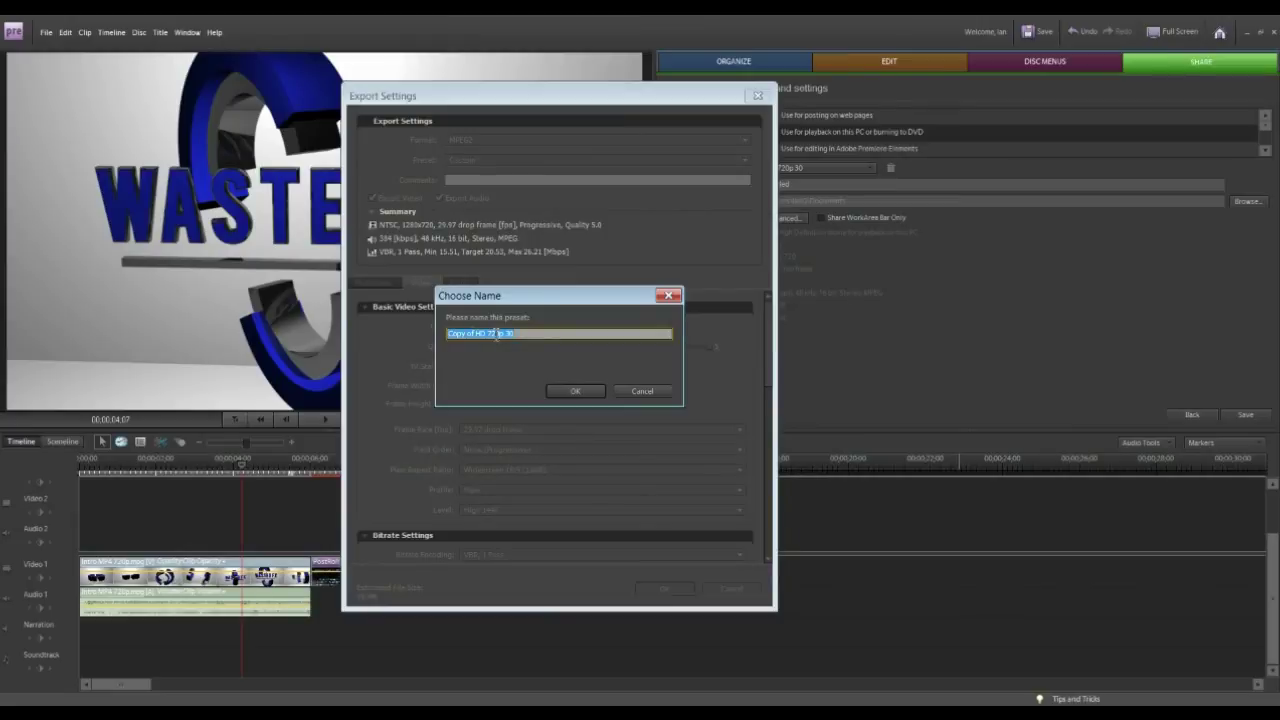
# Cancel naming the preset and move to the Edit workspace.
pyautogui.click(640, 392)
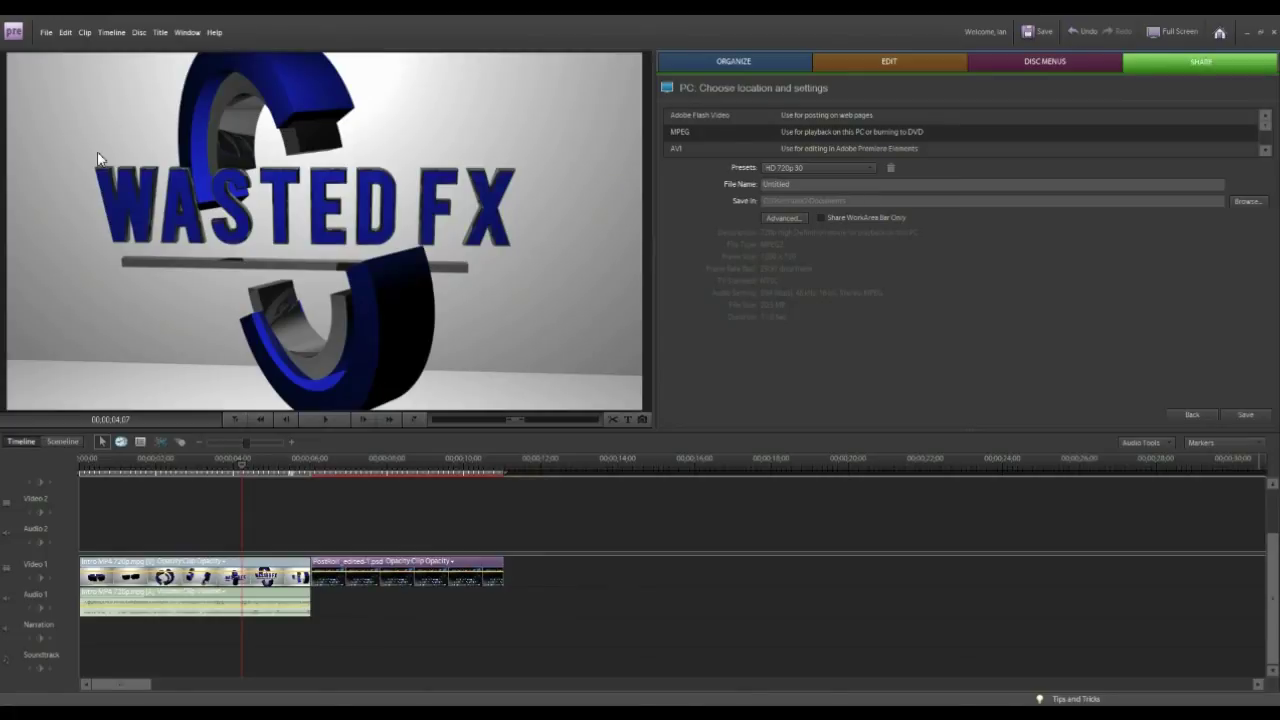
pyautogui.click(848, 68)
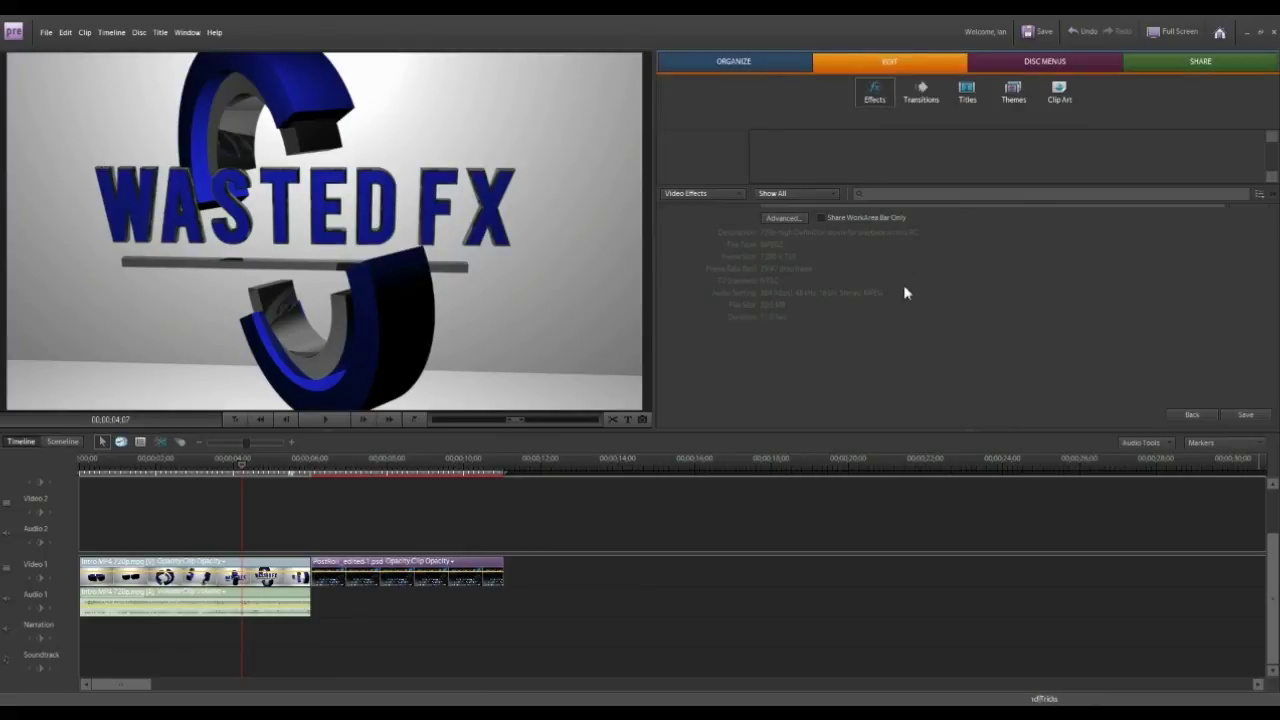